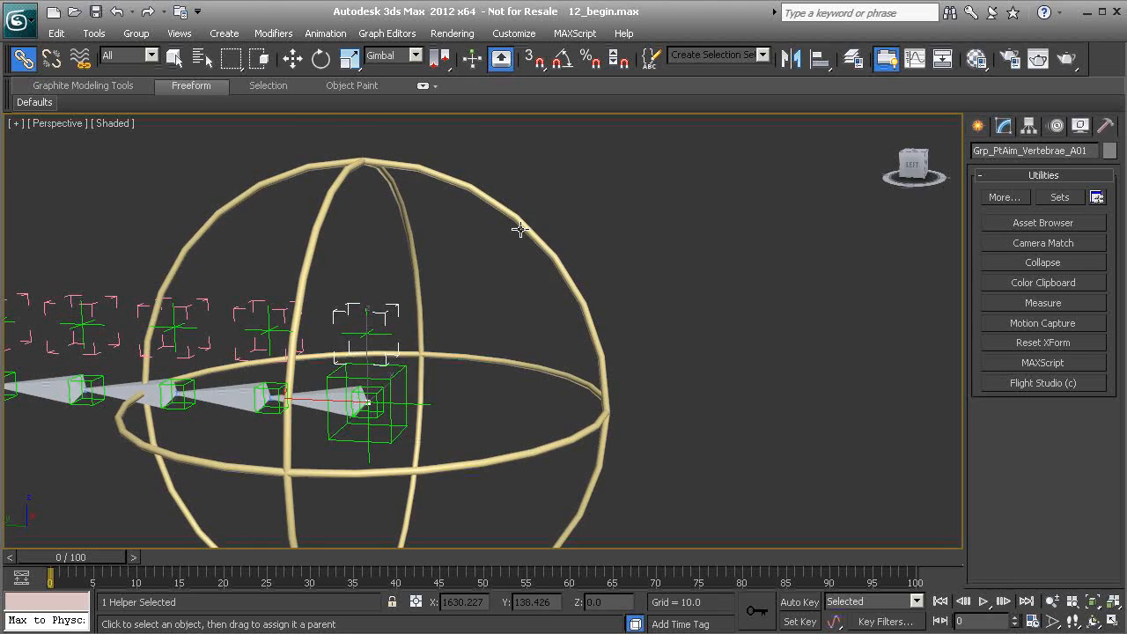
Try rotating and moving the pelvis control, undoing each change.
key(e)
drag(395, 351, 420, 357)
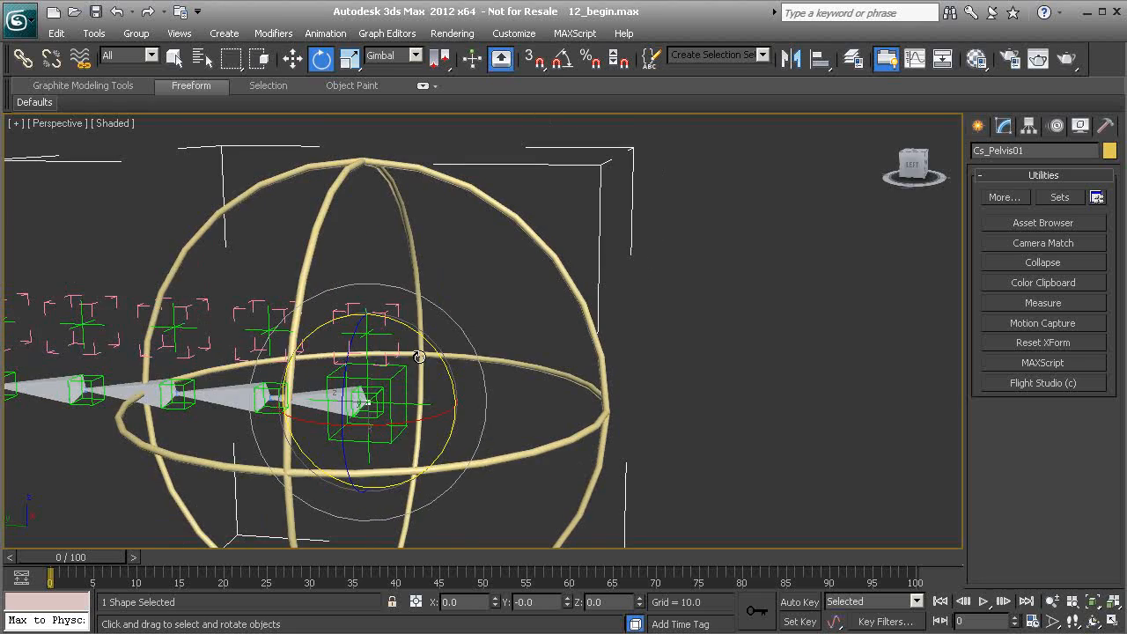
key(ctrl+z)
key(w)
drag(355, 385, 673, 319)
key(ctrl+z)
Link the Grp_PtAim_Vertebrae_G01 helper group to its spine control shape with Select and Link.
middle_drag(391, 336, 951, 331)
middle_drag(357, 333, 488, 313)
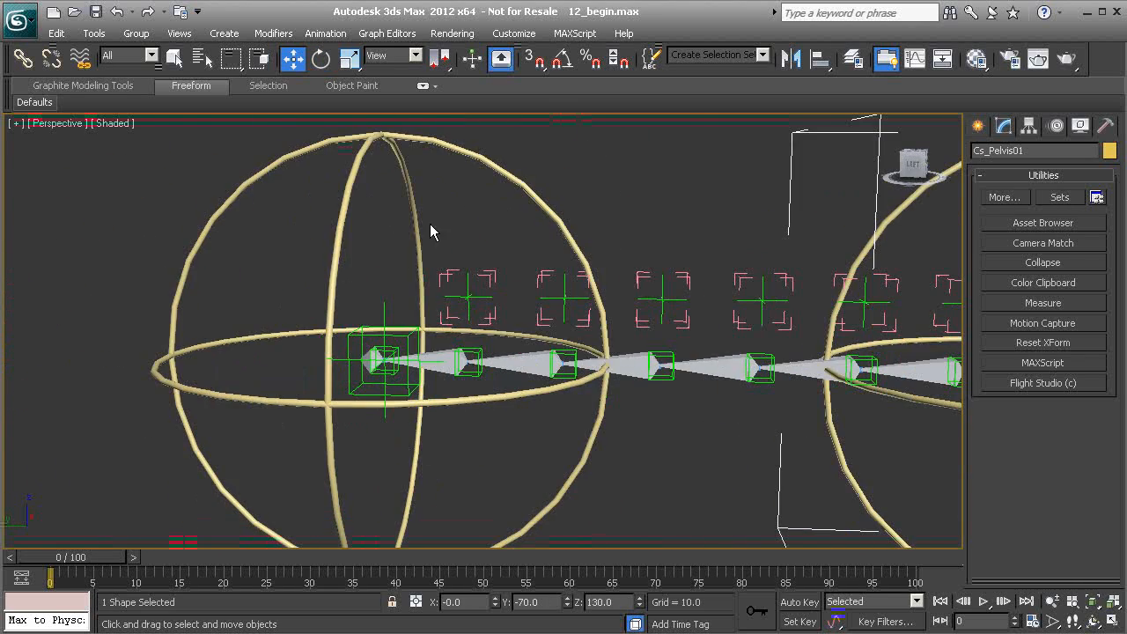
alt+middle_drag(493, 201, 446, 264)
scroll(470, 208, up, 3)
scroll(484, 241, up, 1)
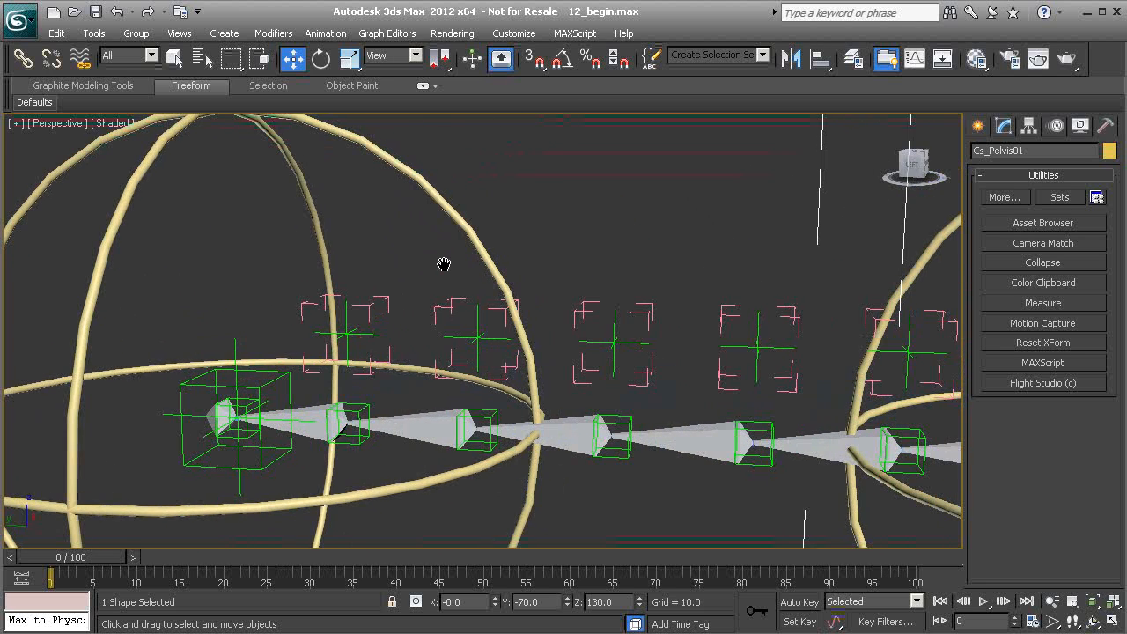
click(19, 57)
drag(389, 306, 331, 282)
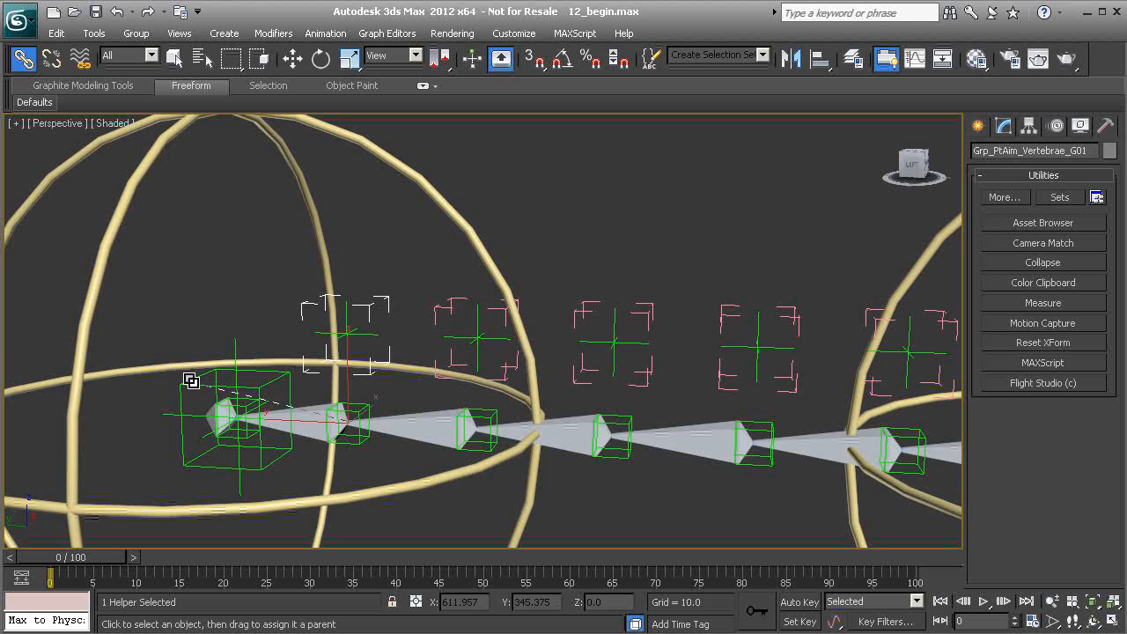
drag(192, 385, 192, 384)
click(454, 214)
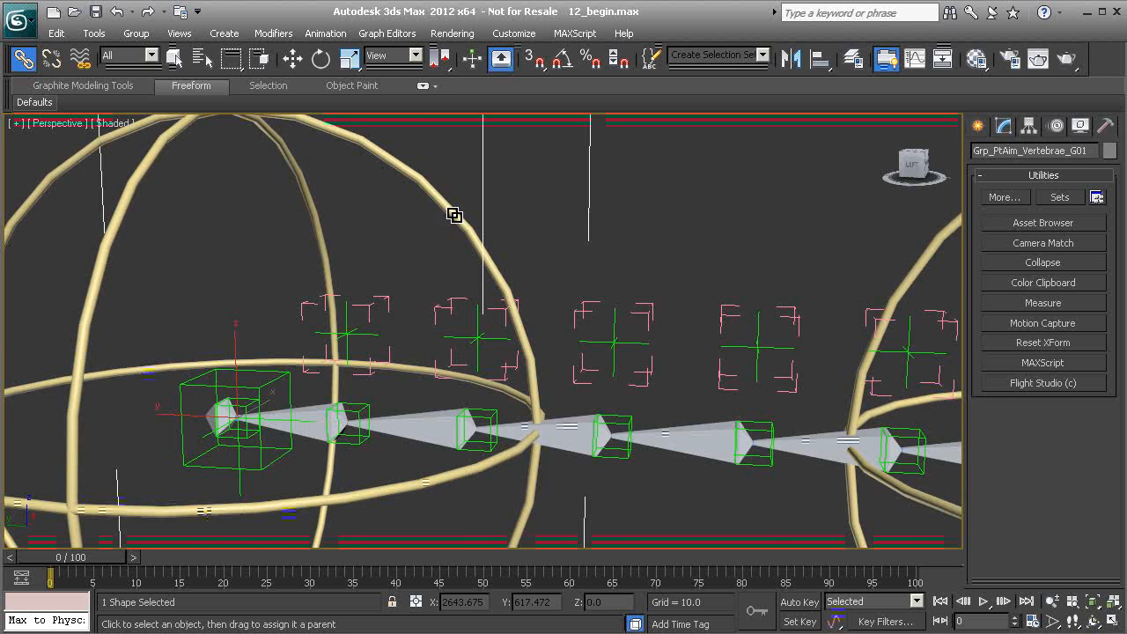
Try moving and rotating the thorax control, undoing both changes.
scroll(409, 408, down, 6)
key(w)
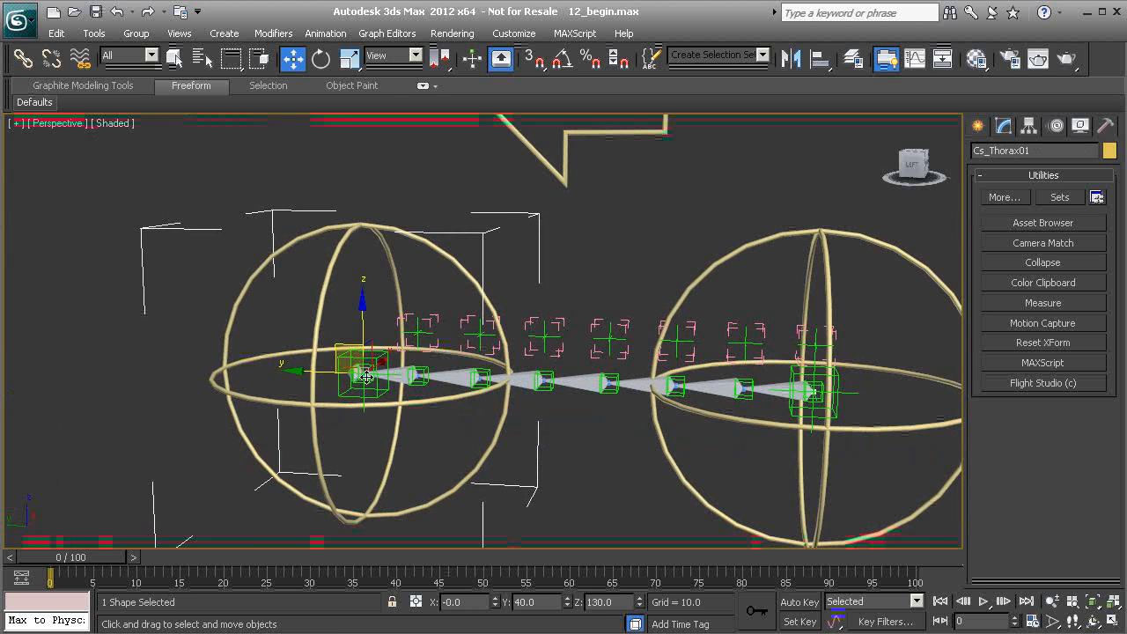
drag(366, 376, 231, 278)
key(e)
drag(220, 325, 247, 305)
key(ctrl+z)
key(ctrl+z)
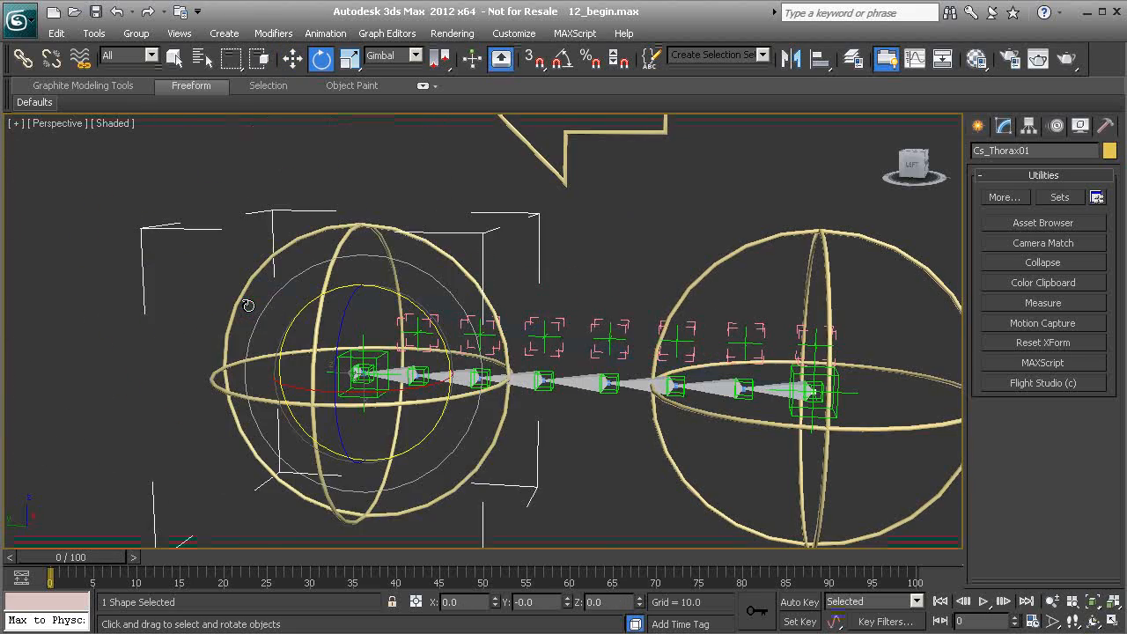
Test-rotate the thorax control while watching the vertebra aim helpers, then undo the rotation.
click(581, 251)
middle_drag(611, 319, 443, 332)
scroll(443, 332, up, 4)
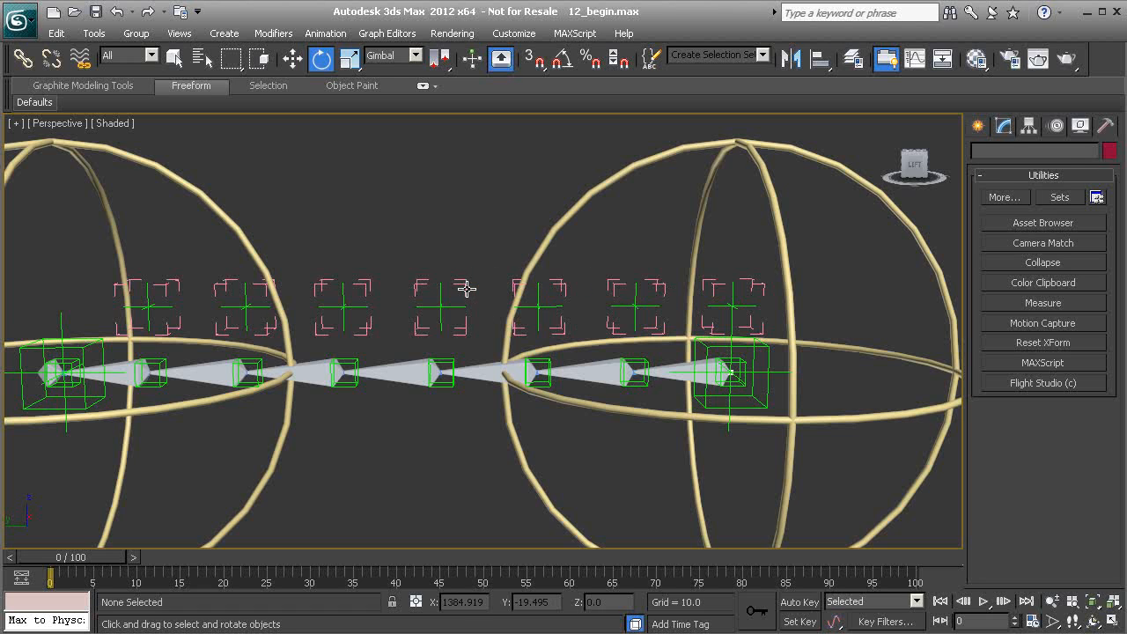
click(439, 296)
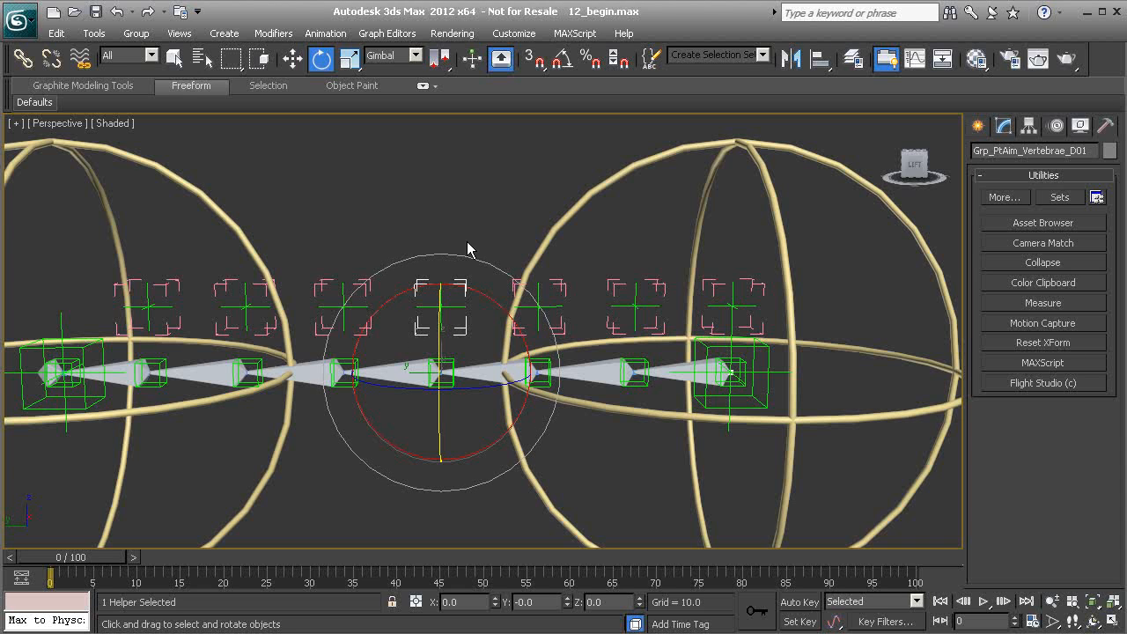
click(244, 234)
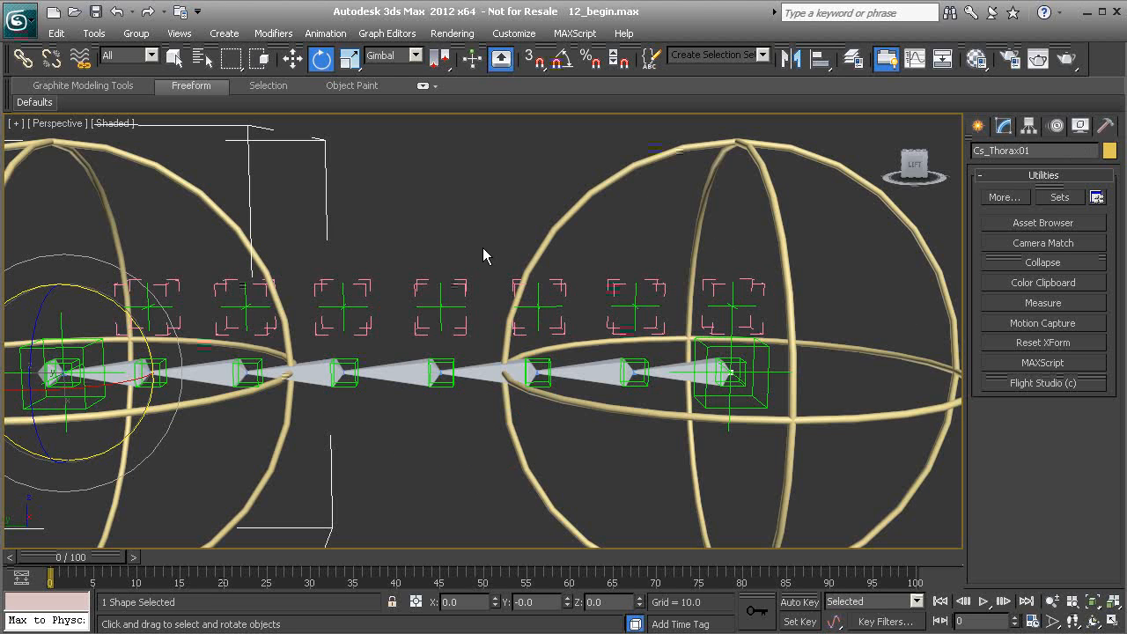
middle_drag(413, 262, 280, 354)
drag(310, 320, 296, 371)
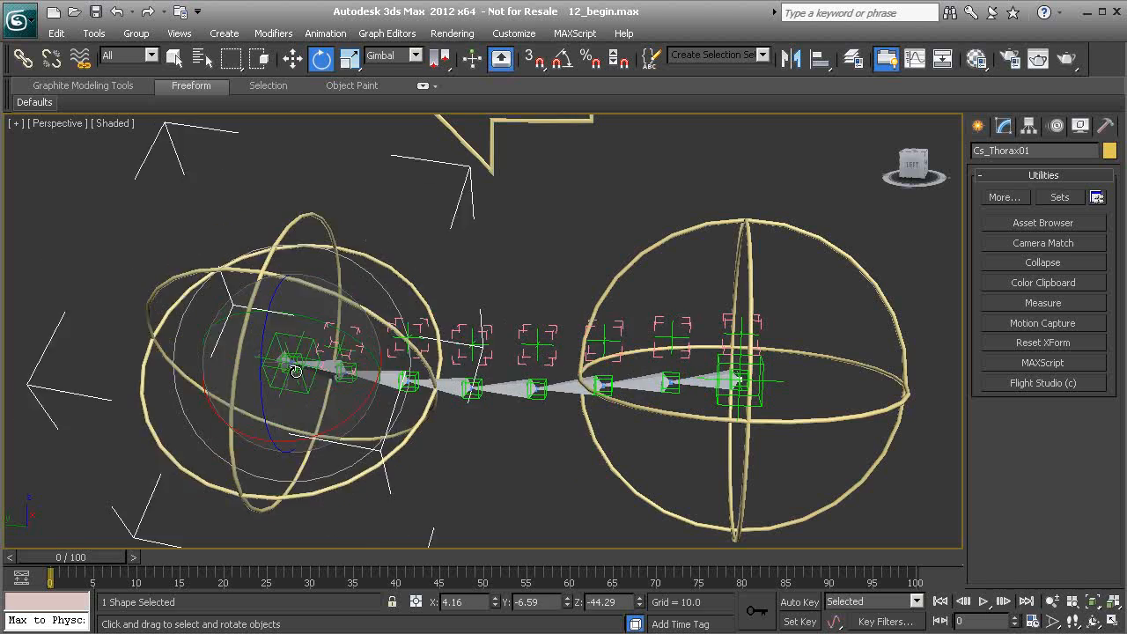
key(ctrl+z)
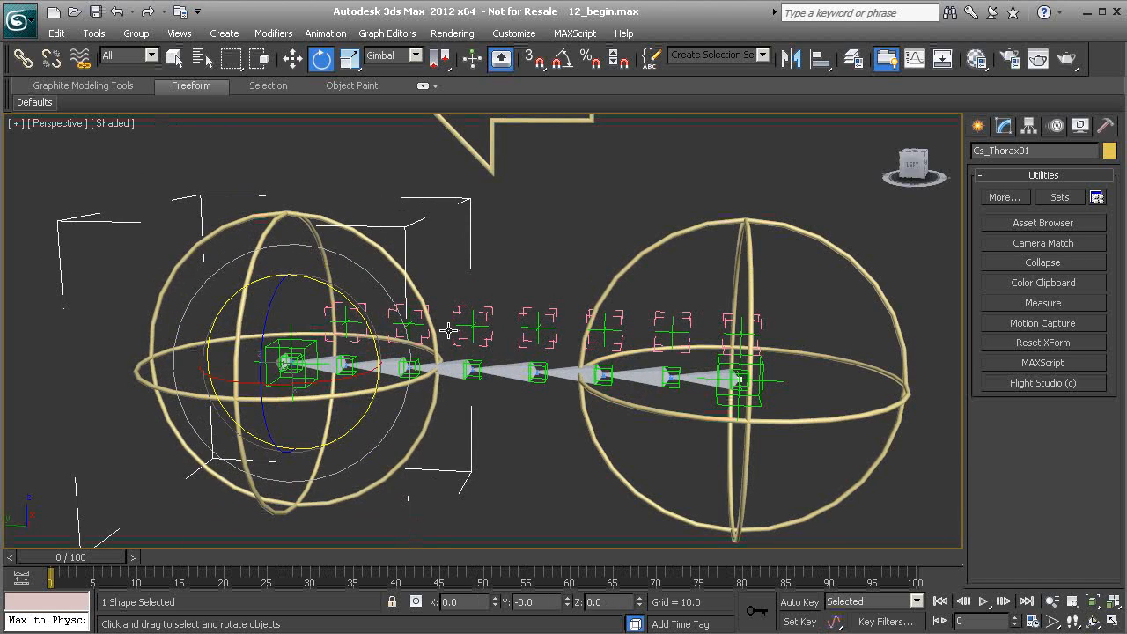
Rotate the thorax control in Gimbal mode as a trial and undo it.
alt+middle_drag(384, 333, 432, 326)
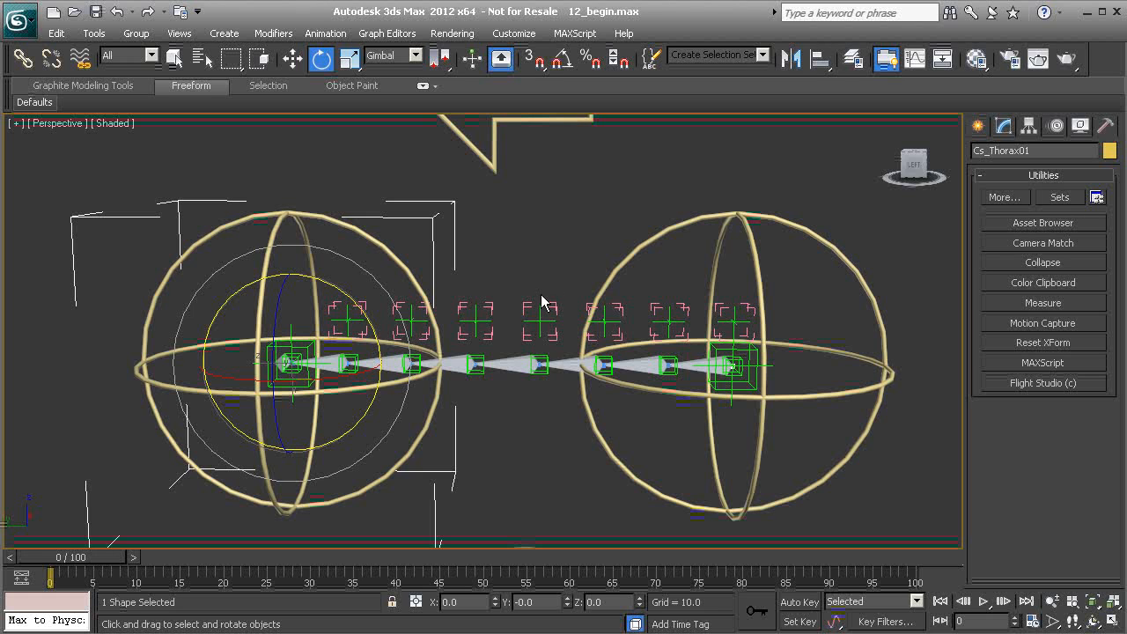
alt+middle_drag(327, 381, 300, 372)
drag(289, 313, 299, 407)
key(ctrl+z)
Trial-rotate the pelvis control and undo the rotation.
alt+middle_drag(483, 302, 599, 329)
middle_drag(599, 329, 658, 340)
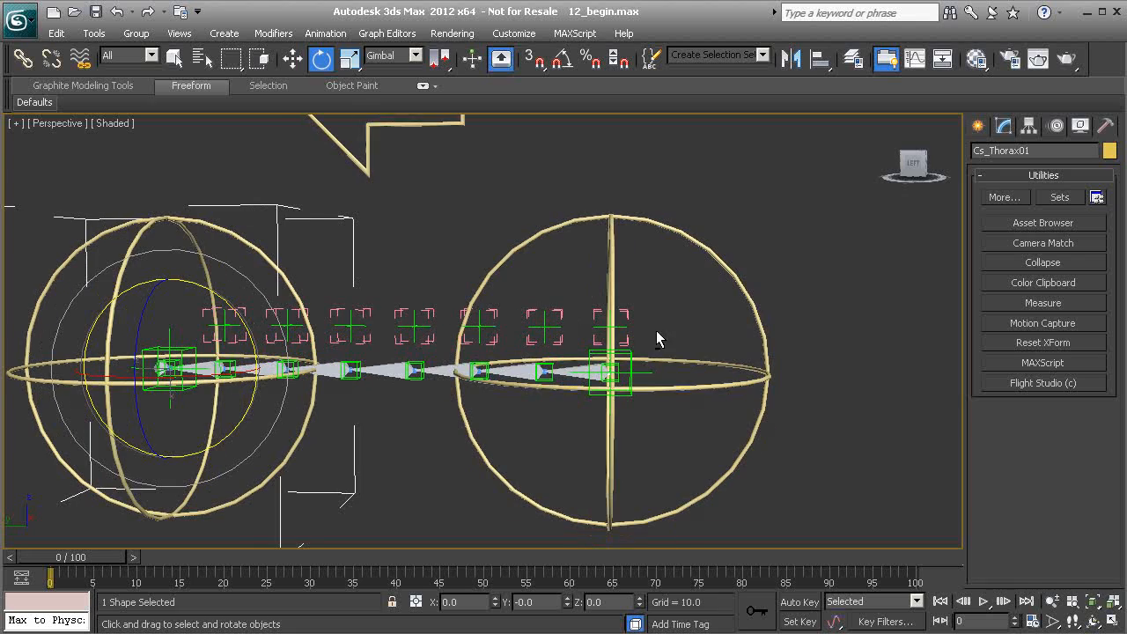
click(613, 252)
alt+middle_drag(613, 255, 581, 335)
drag(602, 320, 611, 298)
key(ctrl+z)
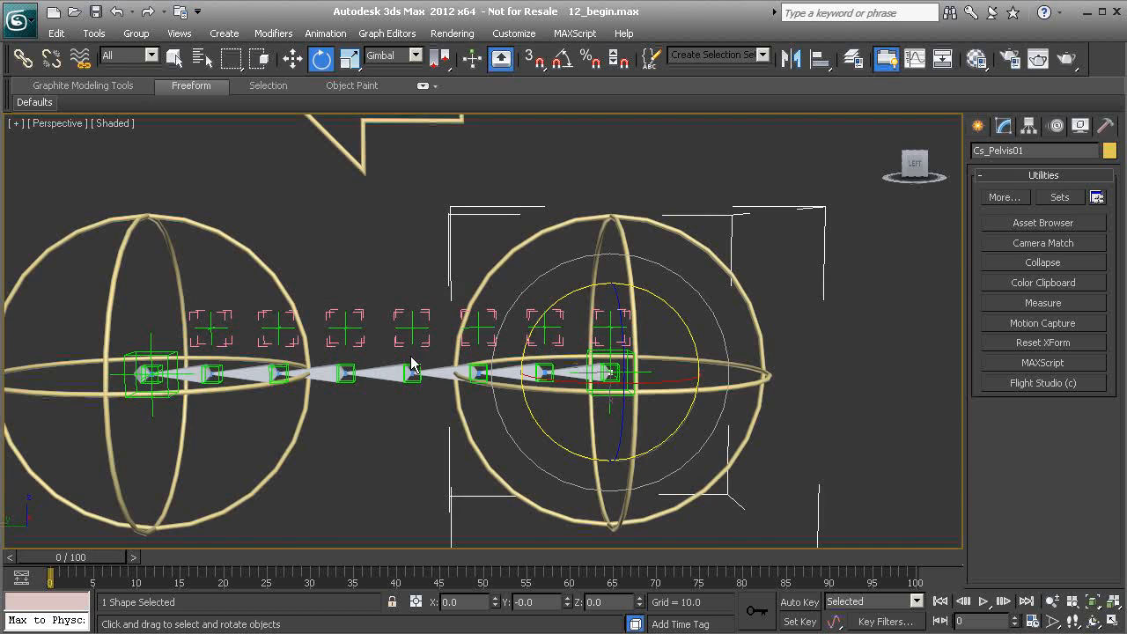
Reselect the thorax control and test a rotation on it, undoing it.
middle_drag(443, 350, 418, 334)
click(415, 267)
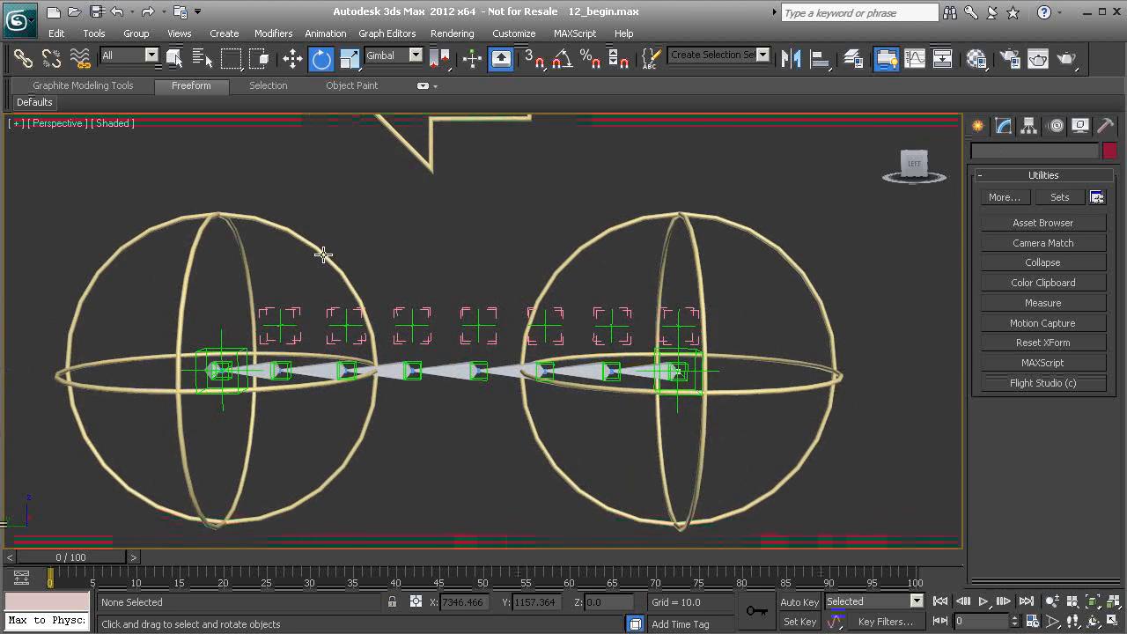
click(323, 255)
alt+middle_drag(327, 319, 250, 326)
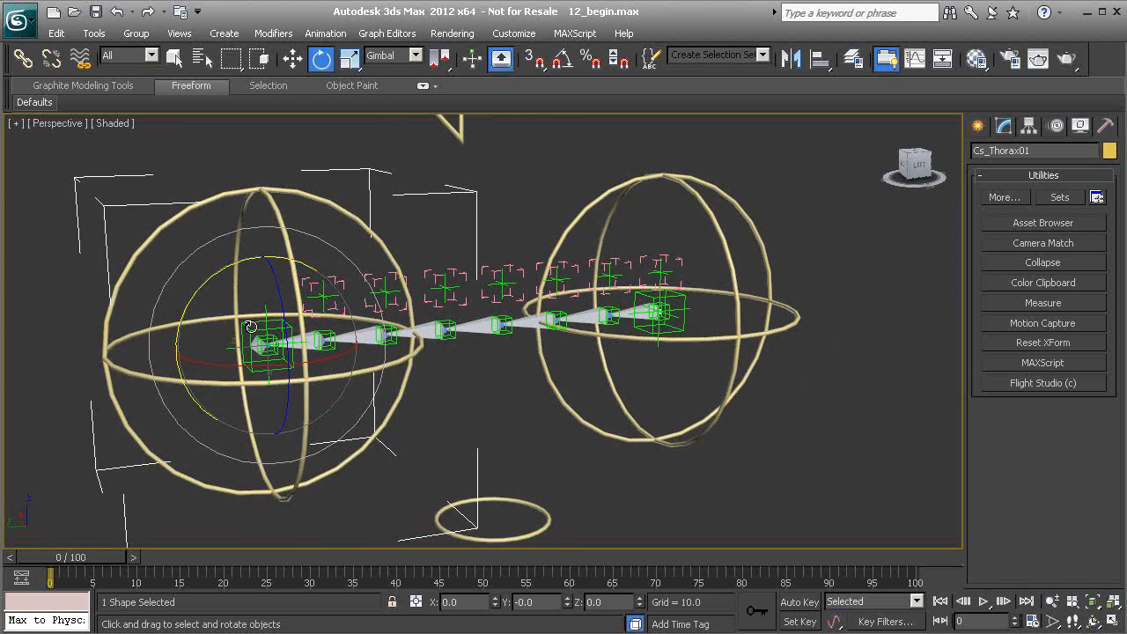
drag(217, 364, 309, 372)
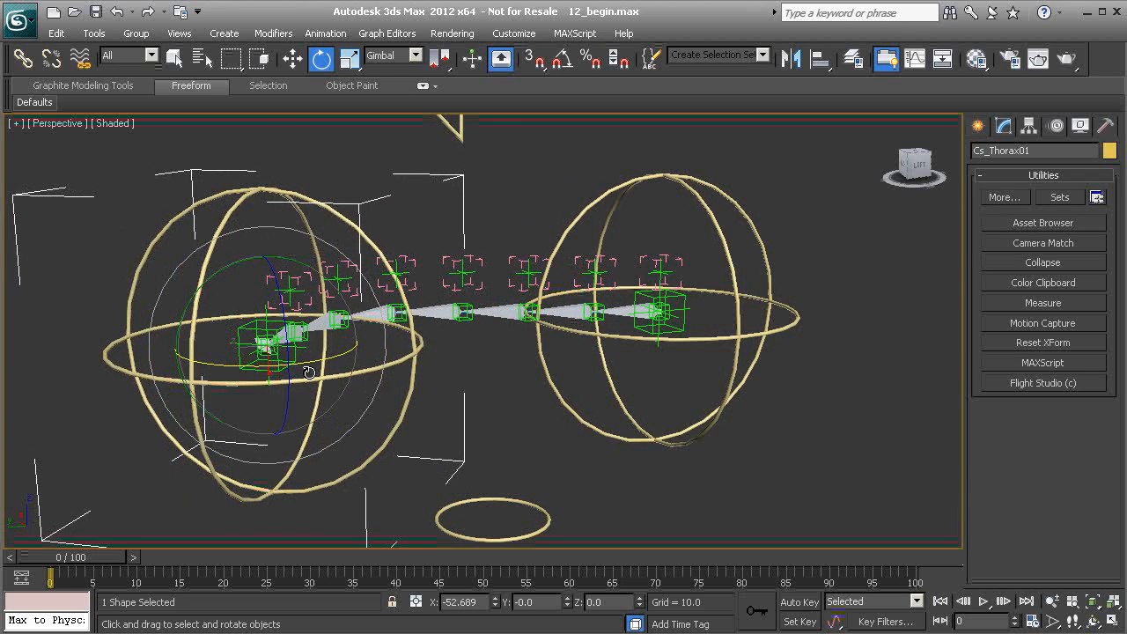
key(ctrl+z)
Test further thorax control rotations on different gimbal axes, cancelling the last one.
alt+middle_drag(308, 328, 241, 314)
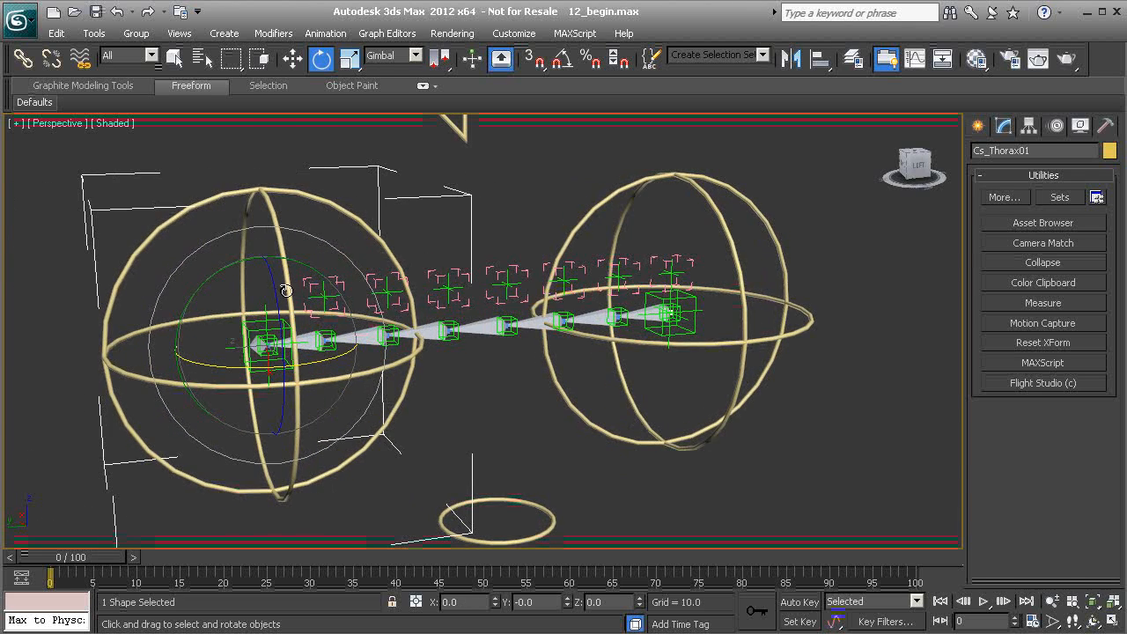
middle_drag(251, 287, 334, 366)
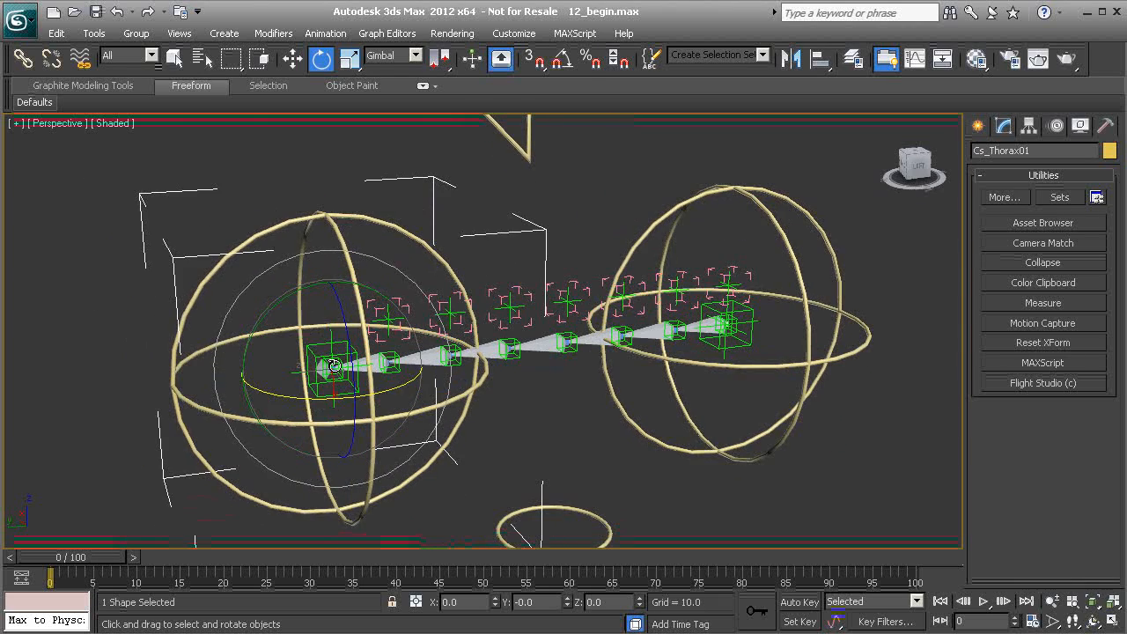
drag(297, 289, 244, 346)
key(ctrl+z)
alt+middle_drag(244, 346, 362, 295)
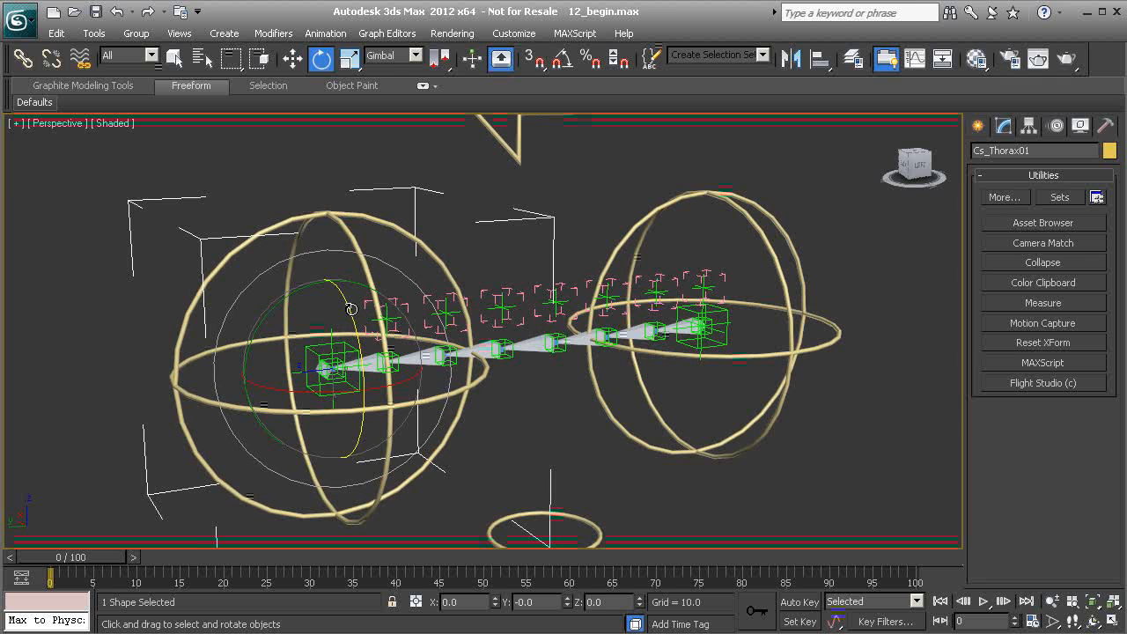
drag(342, 293, 382, 348)
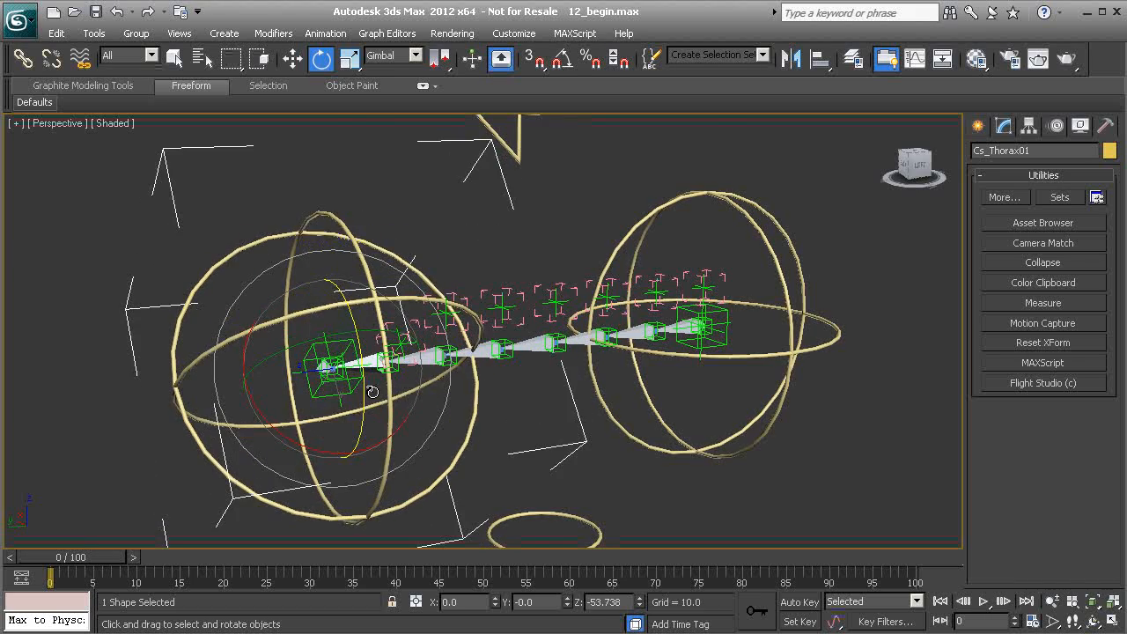
right_click(387, 352)
Rotate the thorax control again and undo the trial rotations.
alt+middle_drag(409, 366, 406, 333)
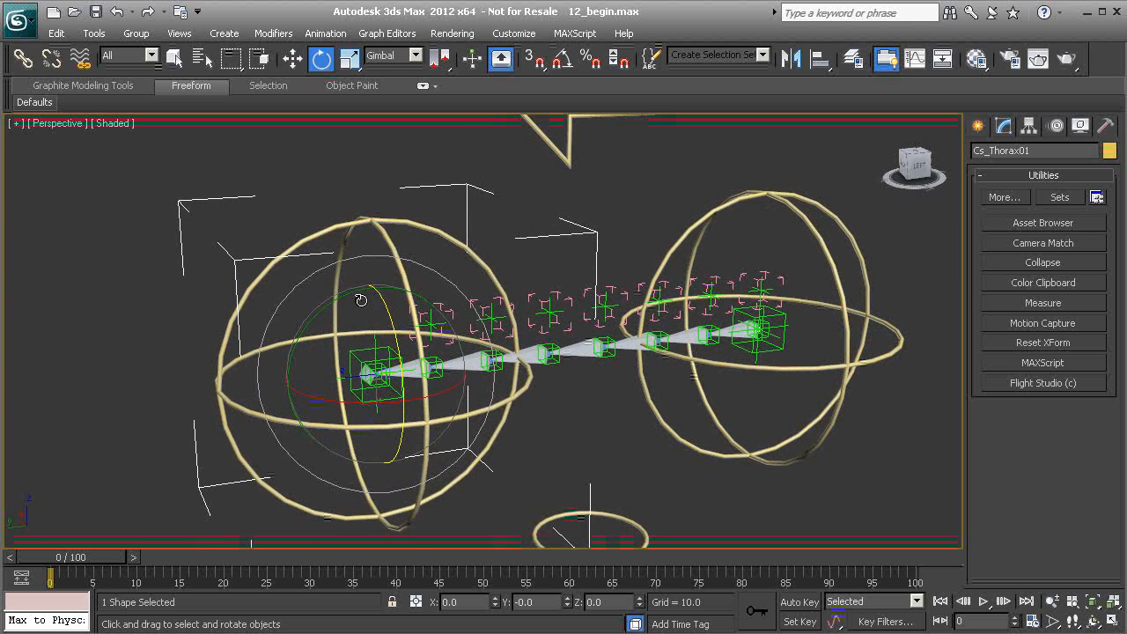
drag(388, 355, 311, 310)
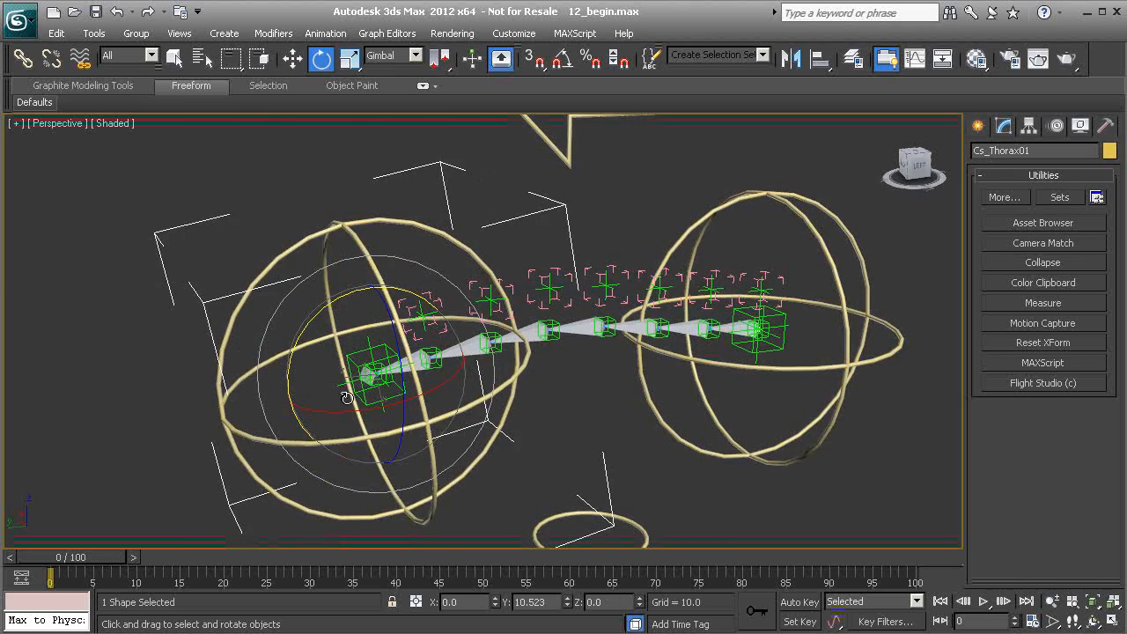
key(ctrl+z)
drag(346, 401, 424, 407)
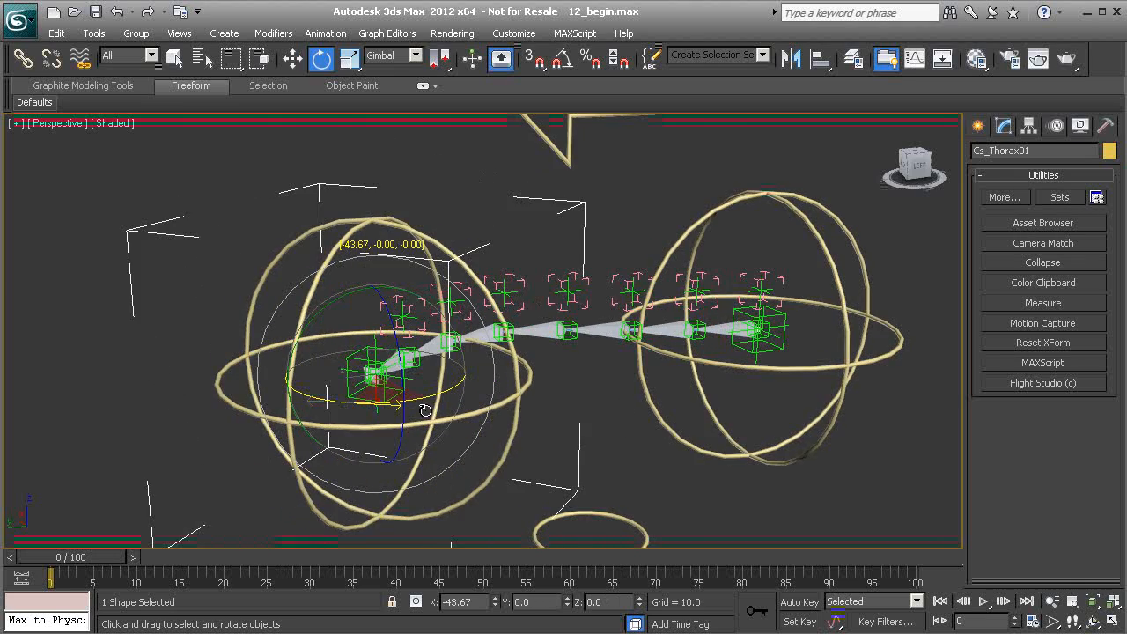
key(ctrl+z)
Check the thorax control's rotation behaviour from another angle with more trial rotations, undoing them.
alt+middle_drag(450, 270, 387, 290)
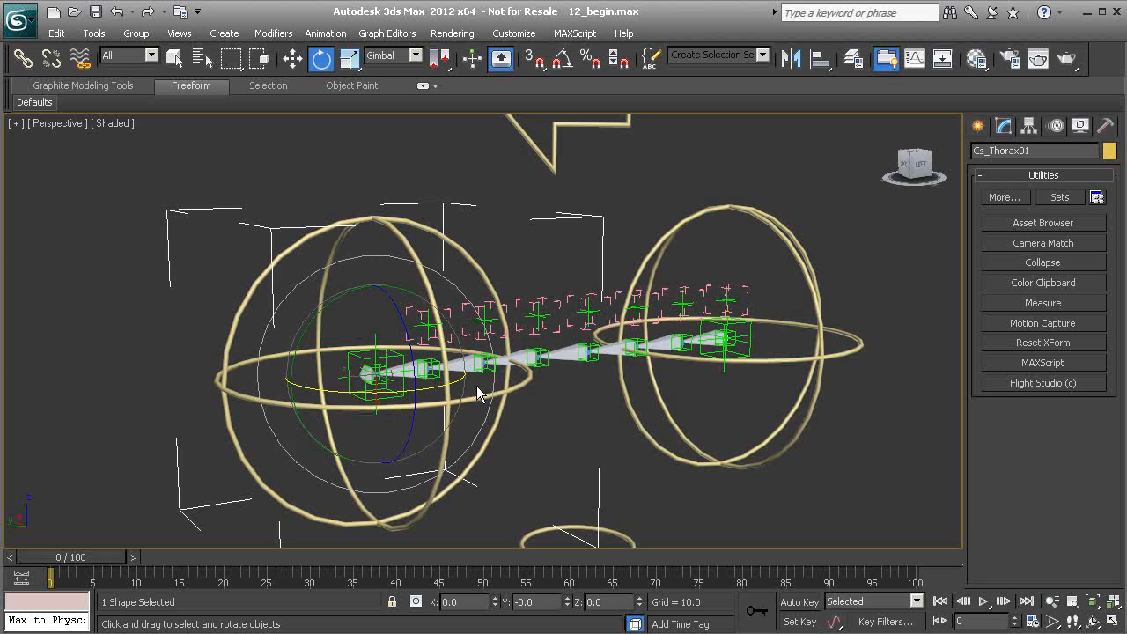
drag(389, 356, 434, 386)
alt+middle_drag(451, 396, 337, 352)
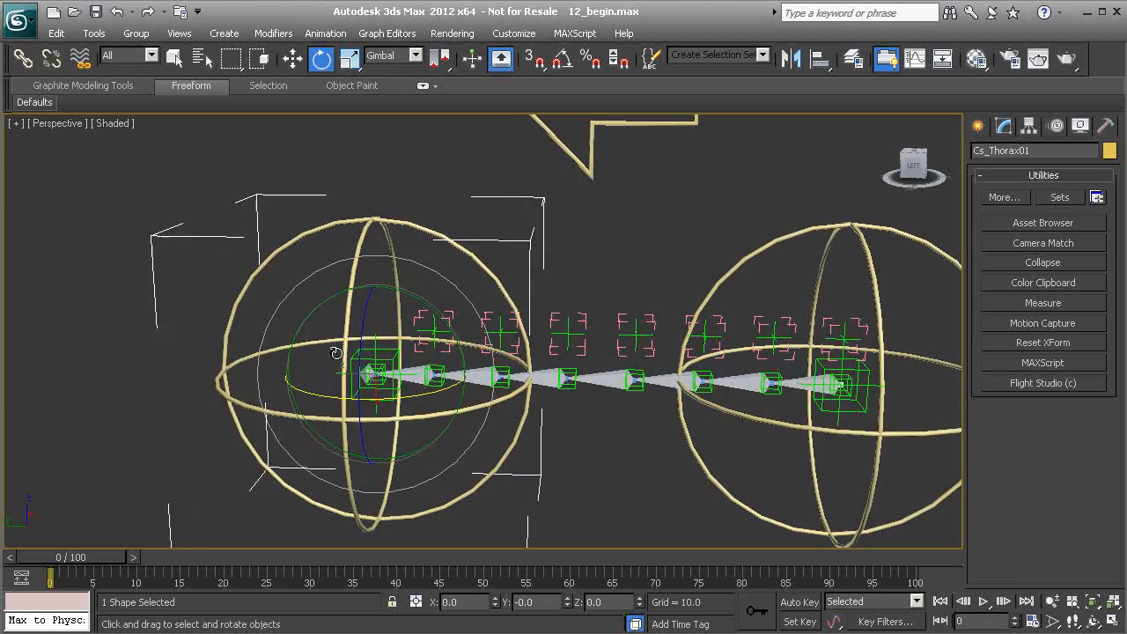
drag(386, 335, 360, 382)
key(ctrl+z)
alt+middle_drag(394, 365, 443, 354)
scroll(442, 354, down, 3)
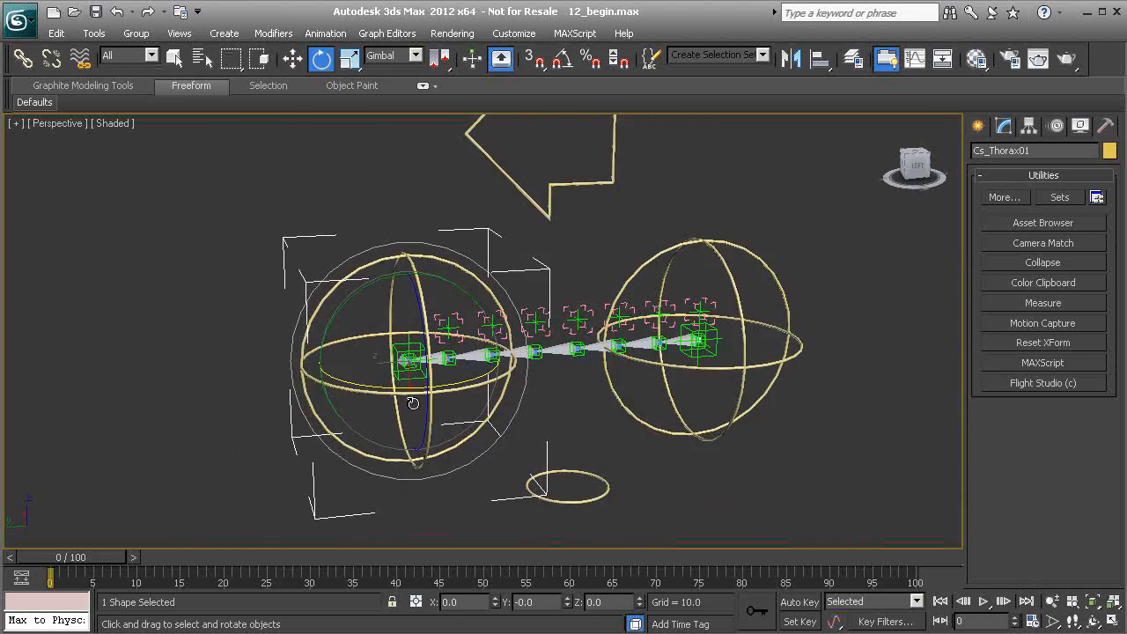
alt+middle_drag(415, 402, 431, 357)
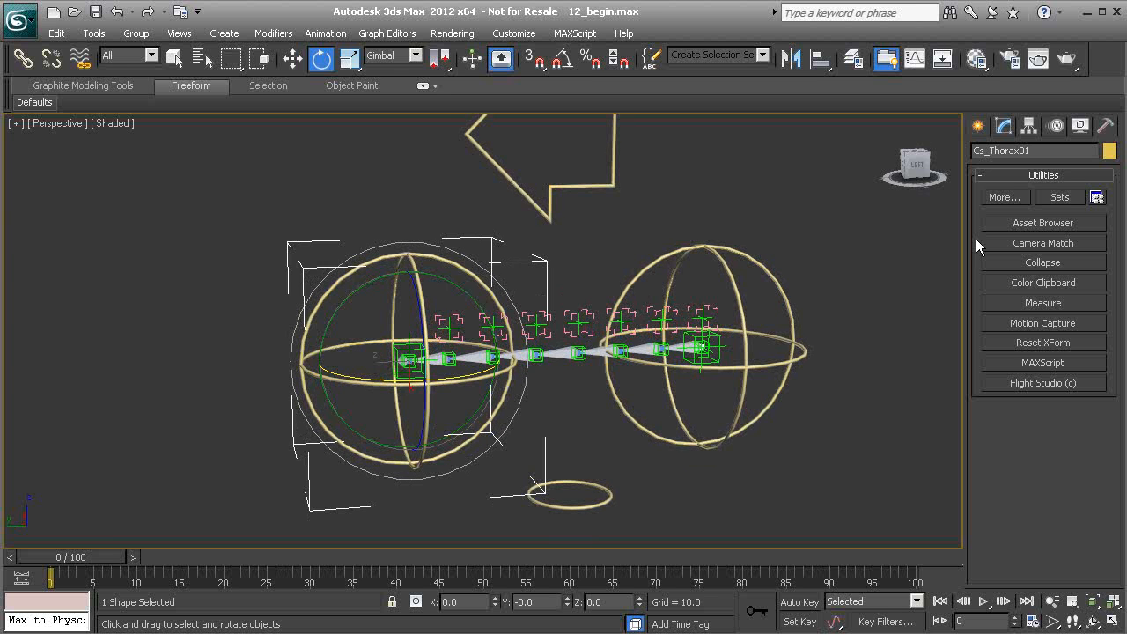
Set the thorax control's Euler rotation axis order to ZYX in the Motion panel.
click(1058, 126)
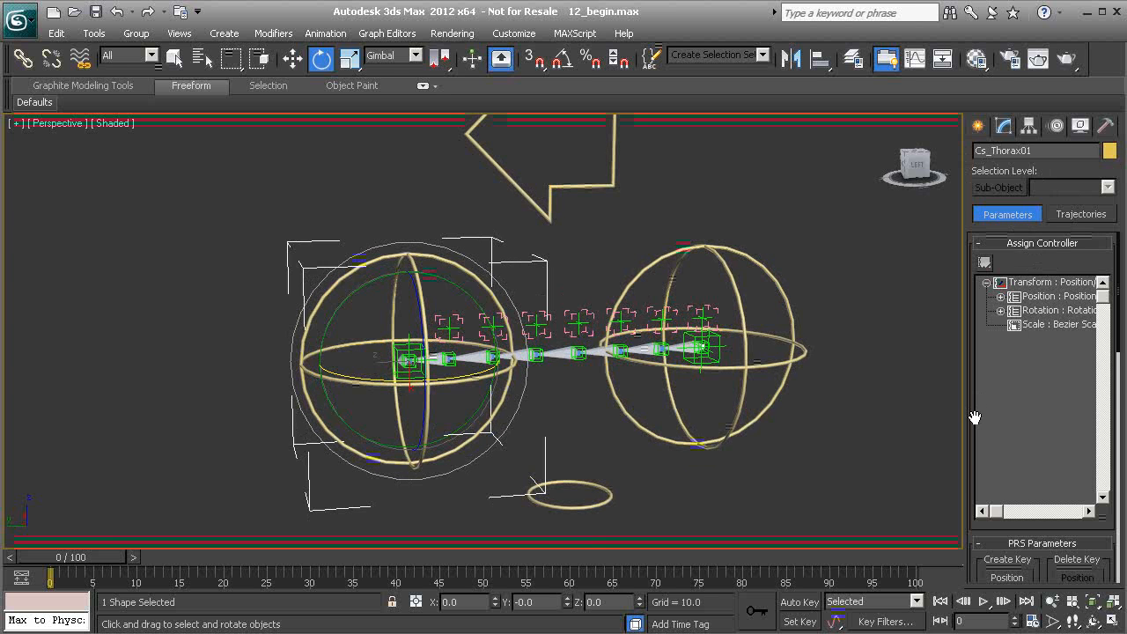
scroll(974, 417, down, 5)
mouse_move(975, 439)
mouse_down()
mouse_move(984, 184)
mouse_move(993, 452)
mouse_up()
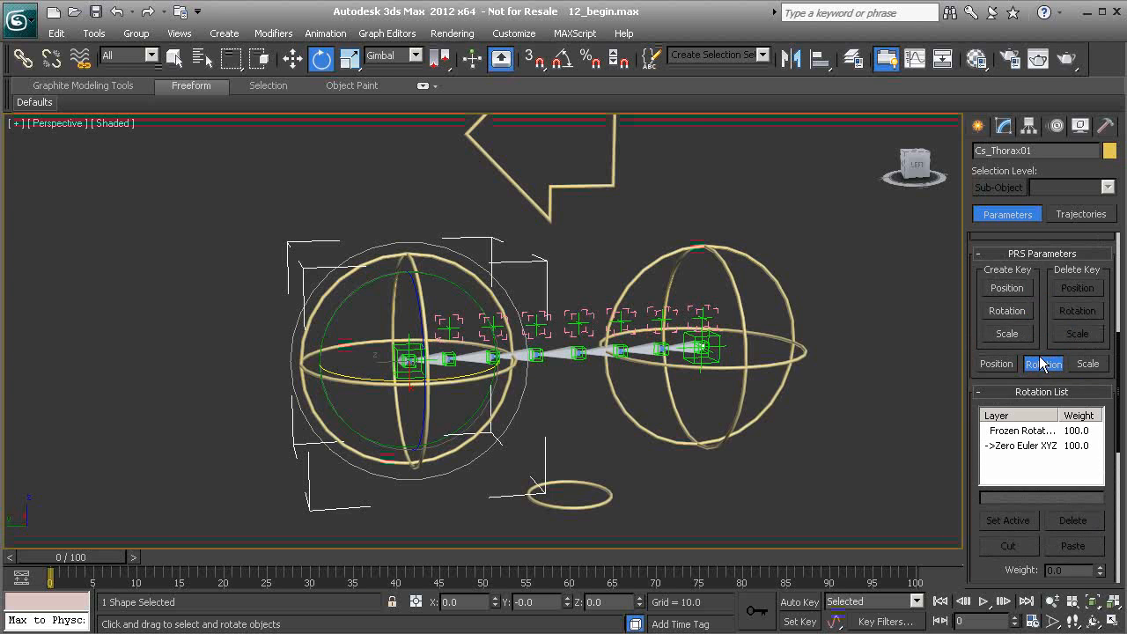
drag(970, 522, 956, 216)
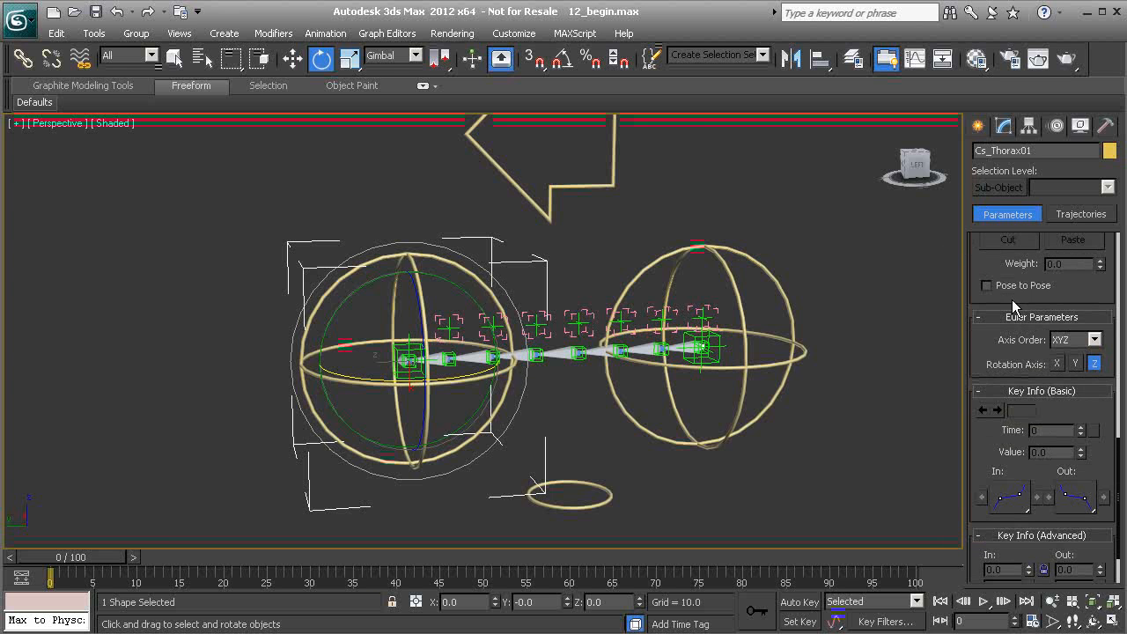
click(1085, 343)
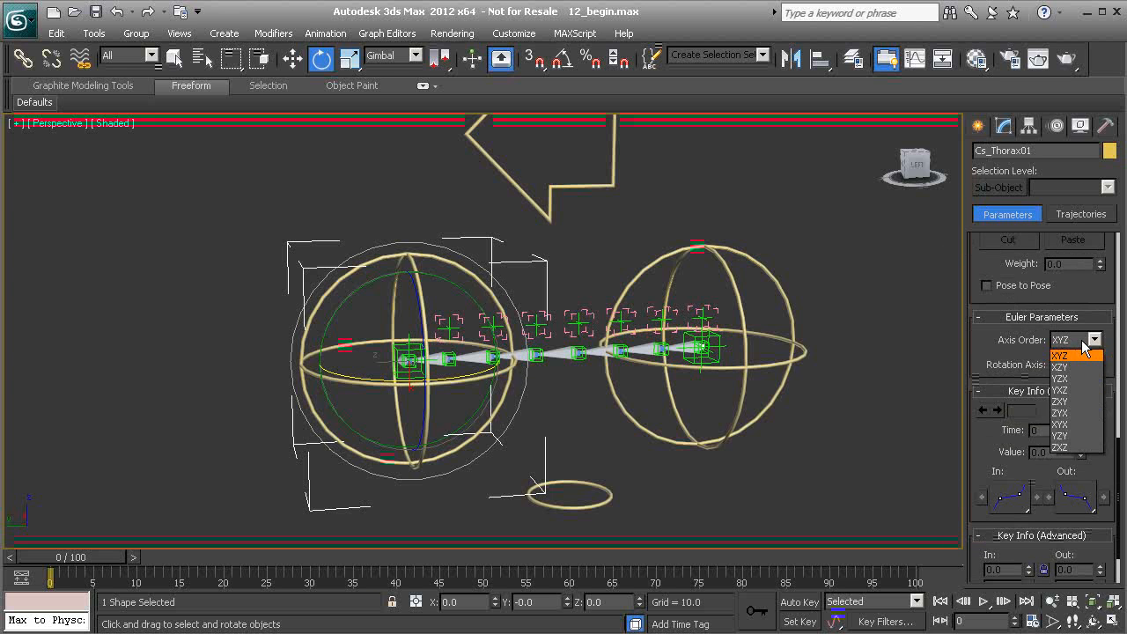
click(1067, 413)
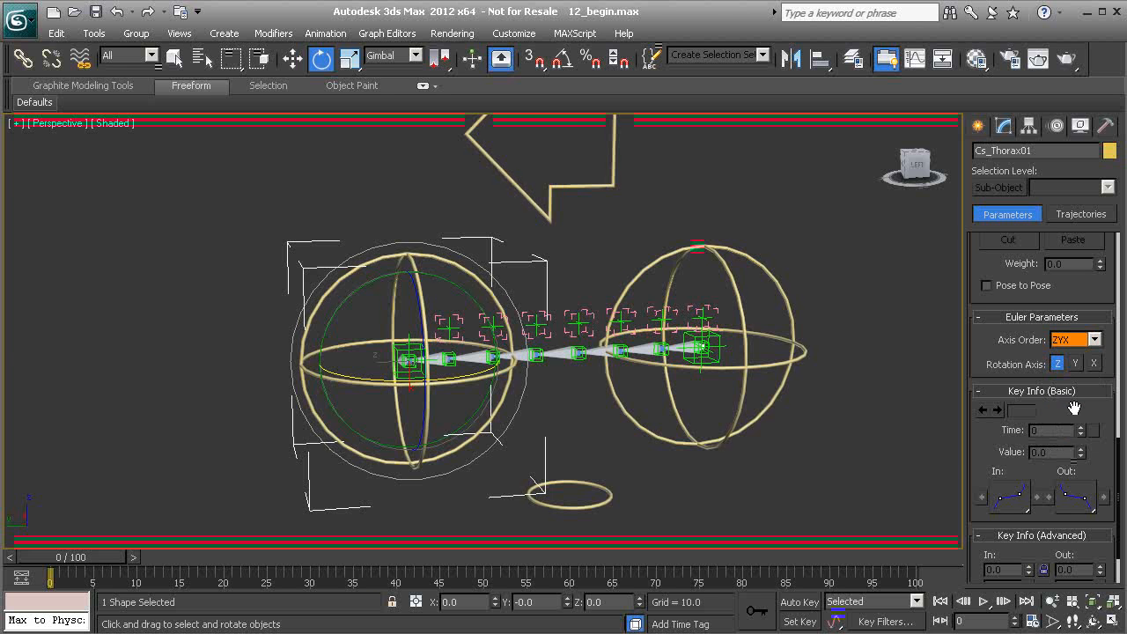
click(737, 263)
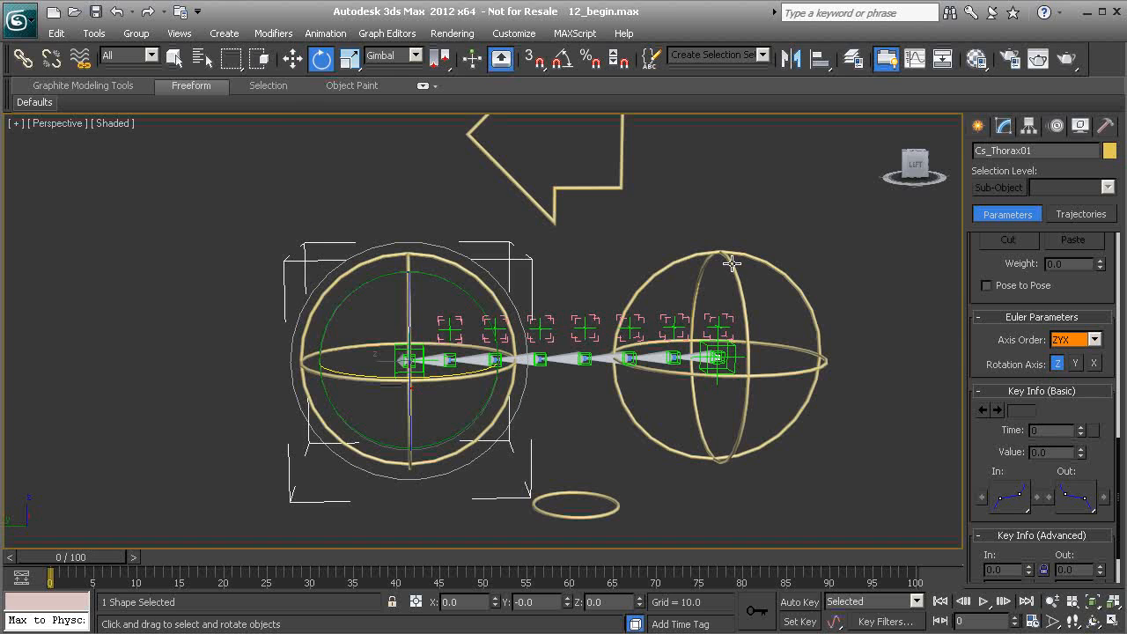
Set the pelvis control's Euler rotation axis order to ZYX.
click(1092, 342)
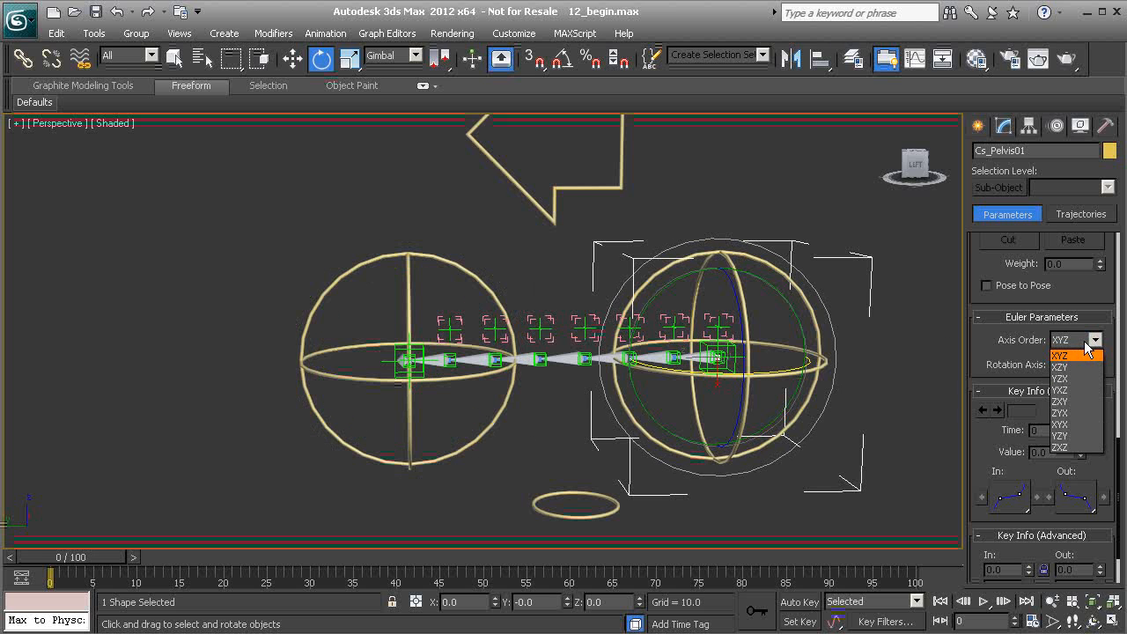
click(1068, 413)
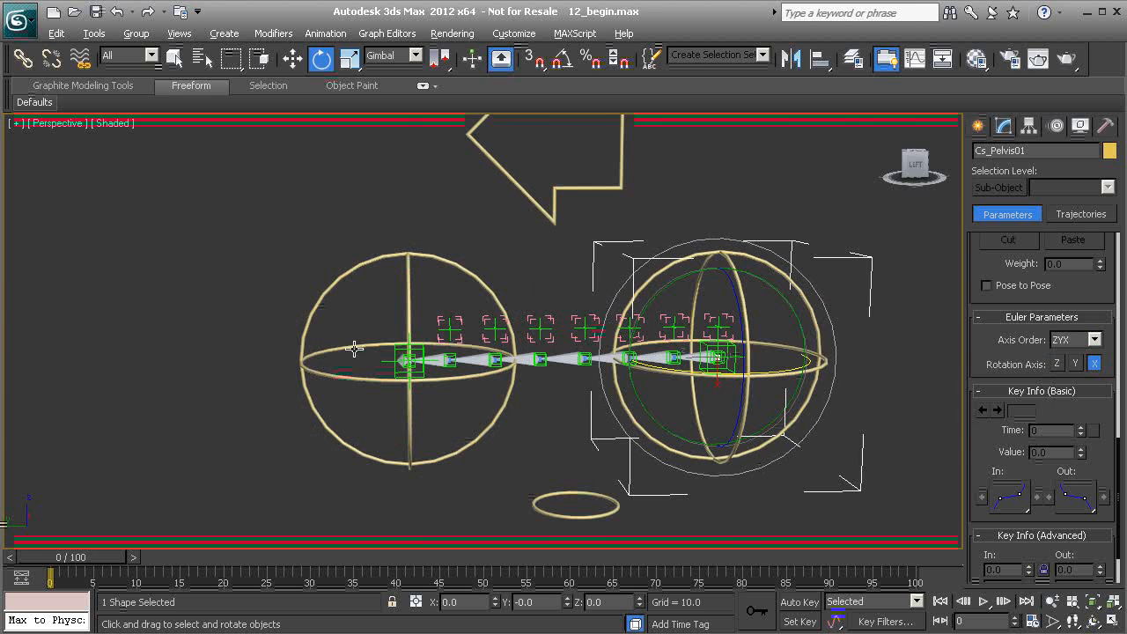
Select the middle vertebra aim helper Grp_PtAim_Vertebrae_D01 and assign a Float Expression controller to its Zero Euler Y Rotation track.
scroll(394, 234, up, 3)
drag(394, 234, 390, 295)
right_click(390, 295)
alt+middle_drag(619, 311, 517, 364)
click(629, 367)
click(481, 284)
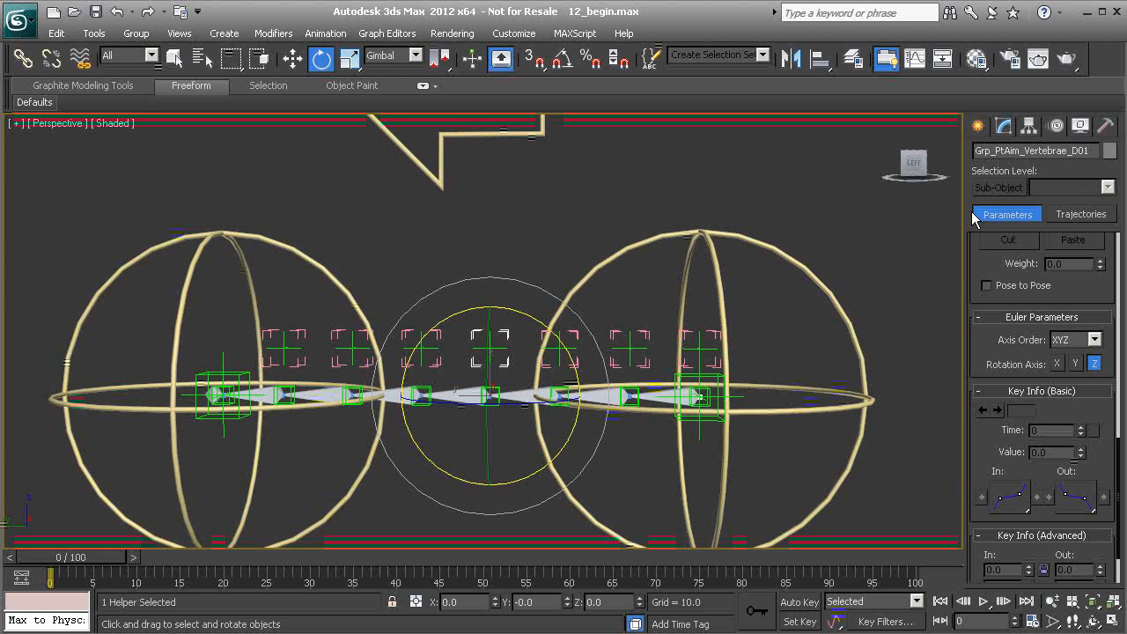
drag(973, 246, 986, 476)
scroll(979, 293, up, 4)
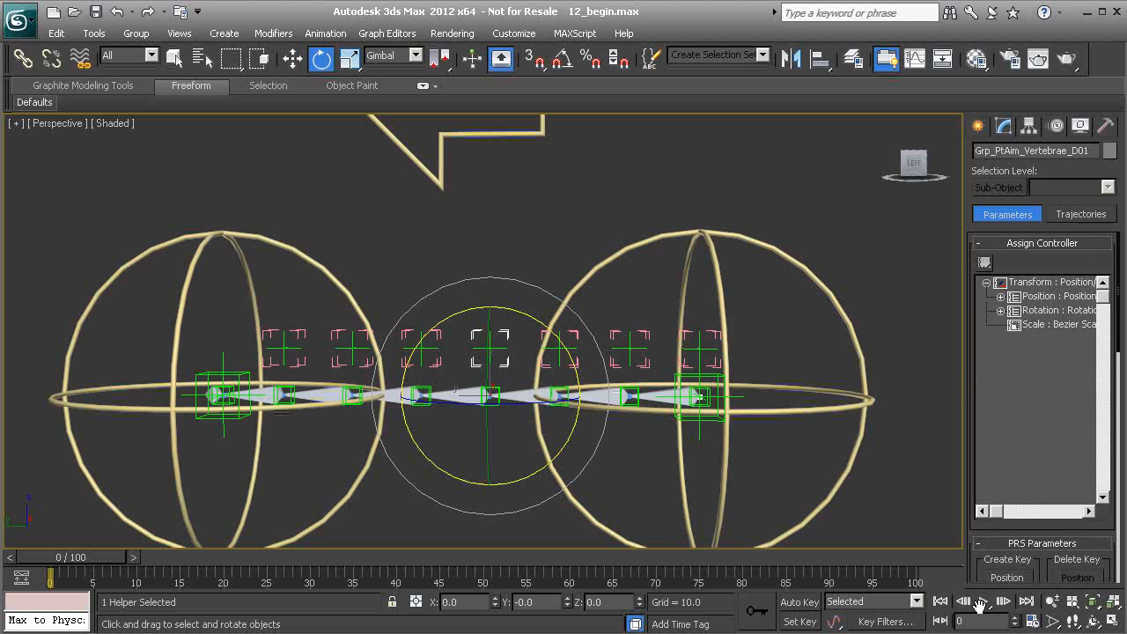
click(1001, 310)
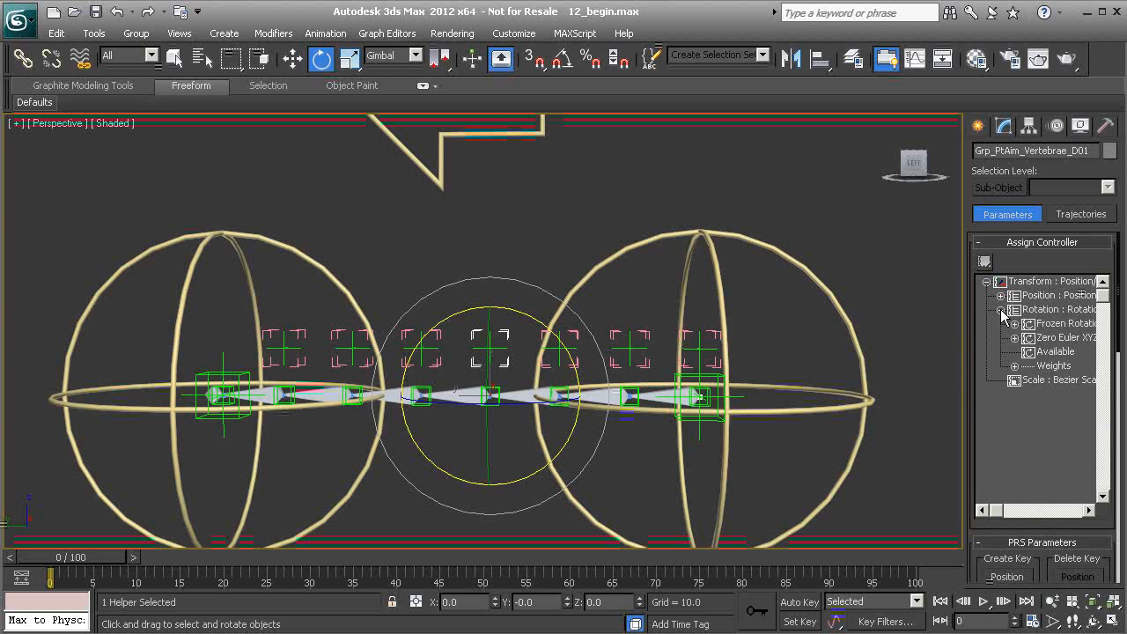
click(1014, 338)
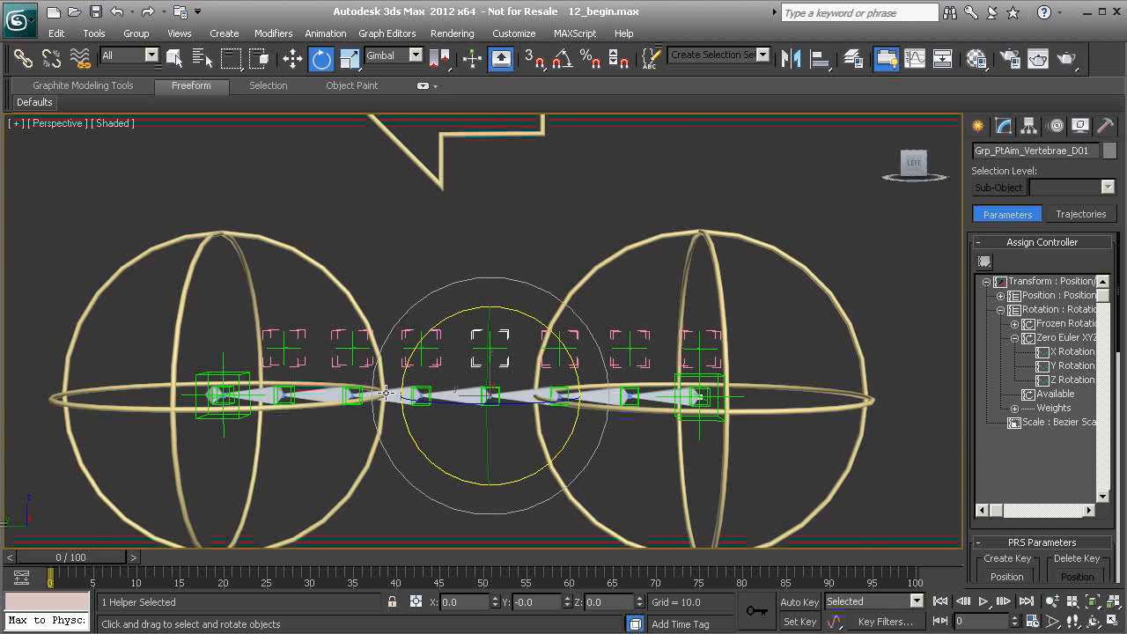
scroll(386, 394, up, 4)
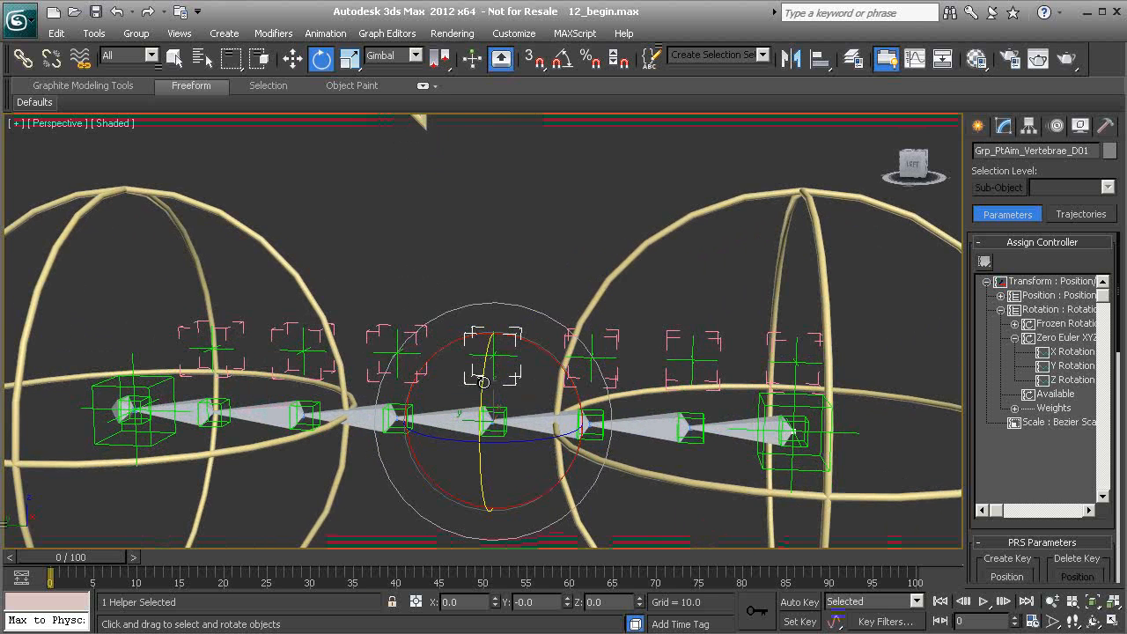
scroll(482, 421, down, 4)
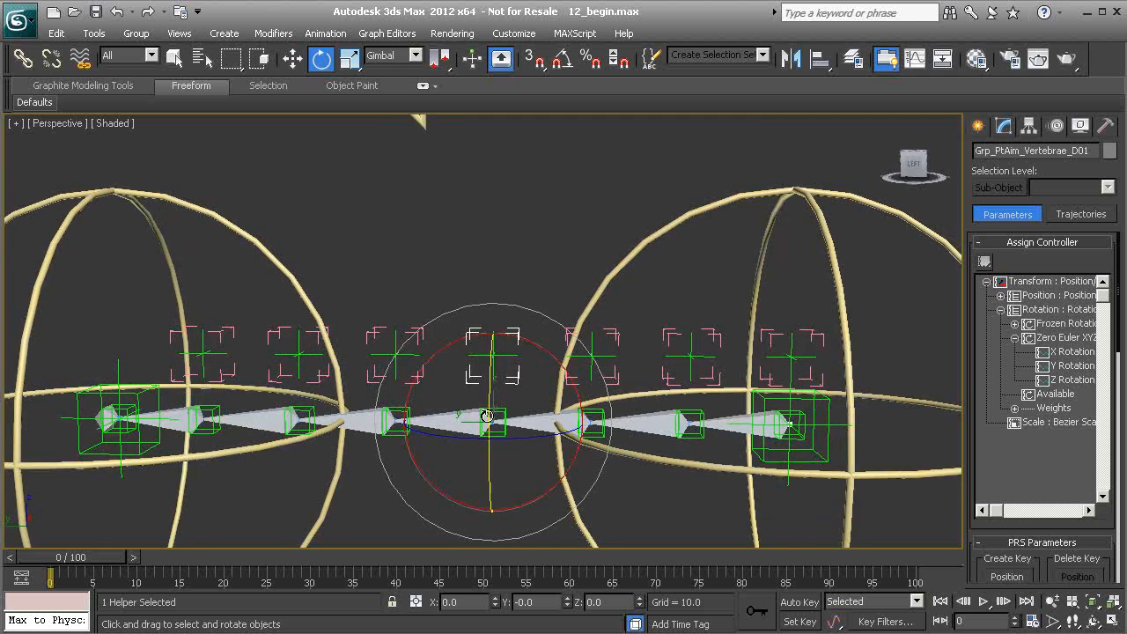
click(1054, 367)
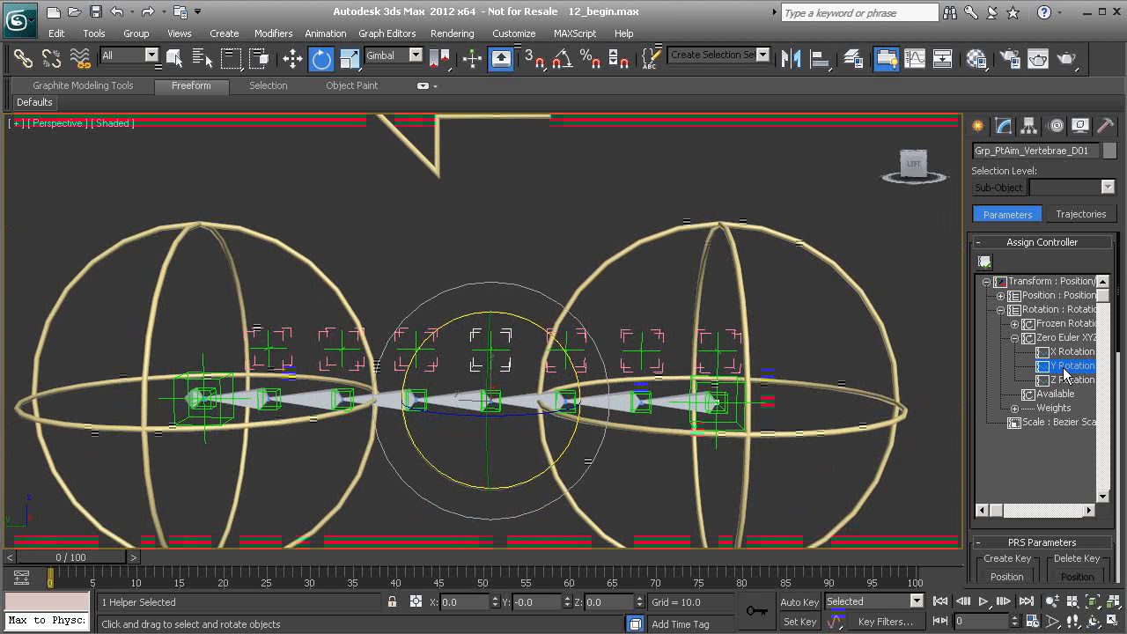
click(984, 262)
click(508, 223)
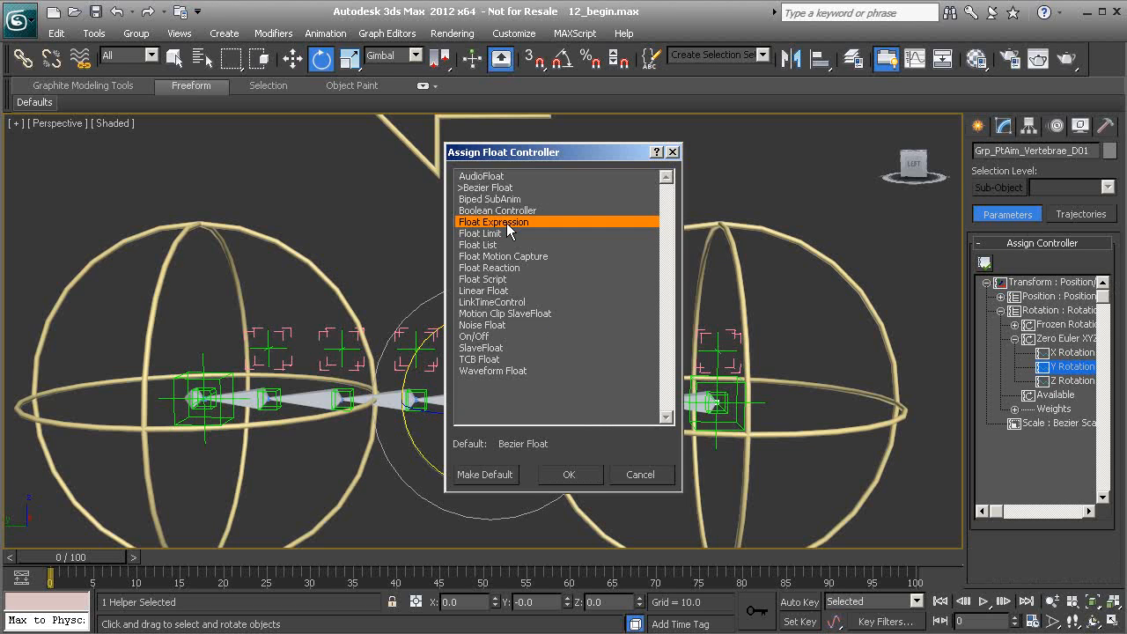
click(591, 481)
Create a scalar expression variable named pelvis.
drag(282, 213, 359, 154)
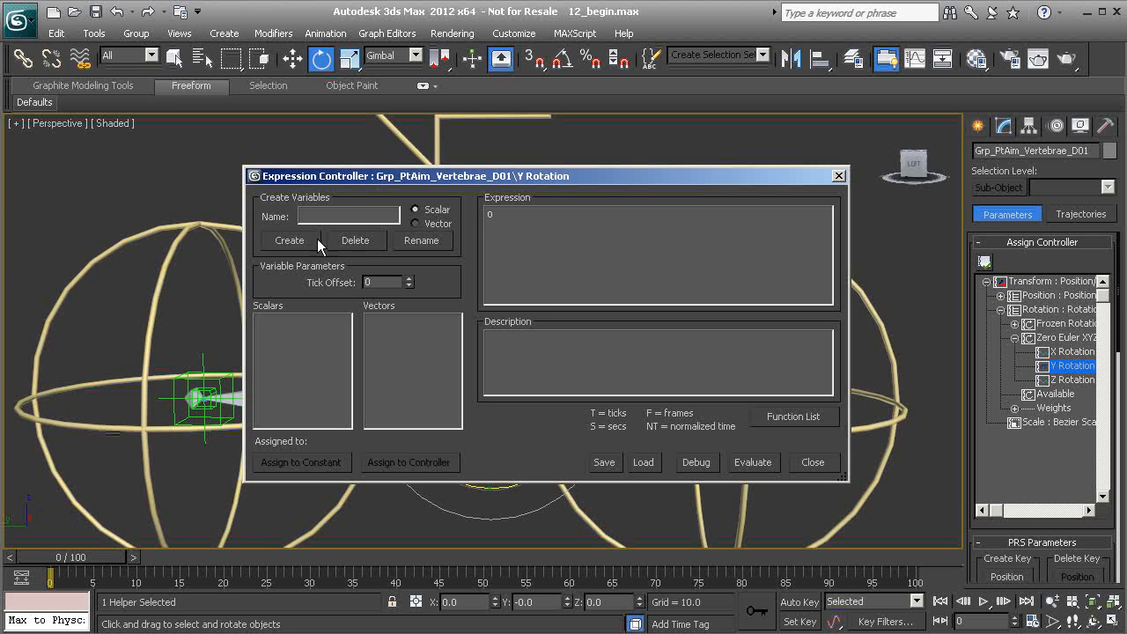
drag(550, 181, 531, 235)
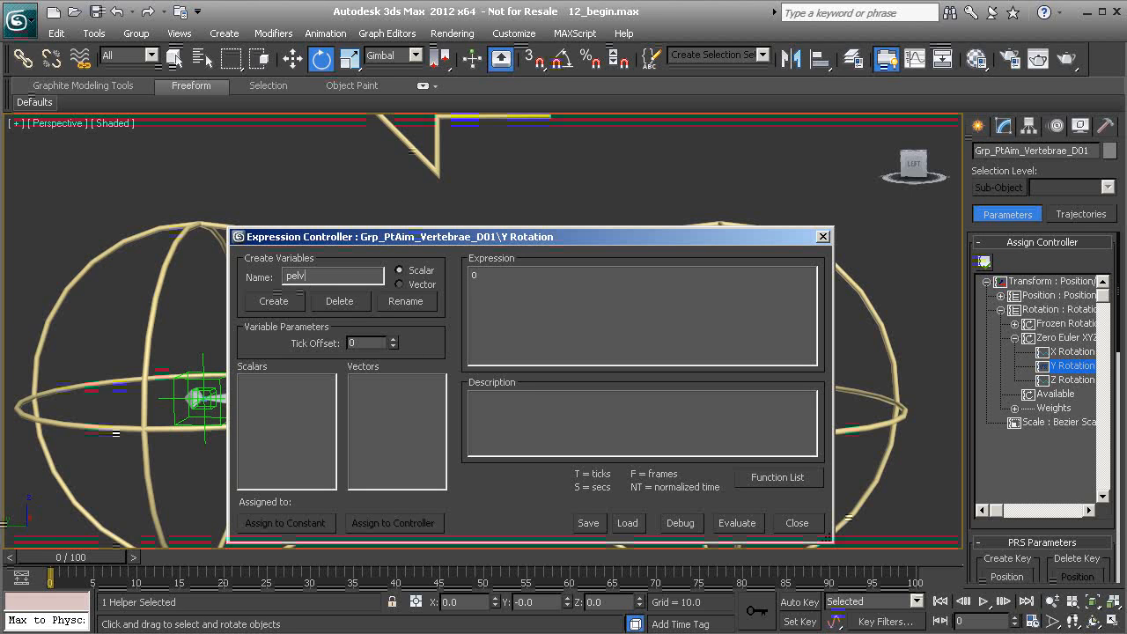
click(278, 300)
Assign the pelvis variable to the Z Rotation track of Cs_Pelvis01's Zero Euler XYZ rotation controller.
drag(459, 240, 485, 64)
click(411, 350)
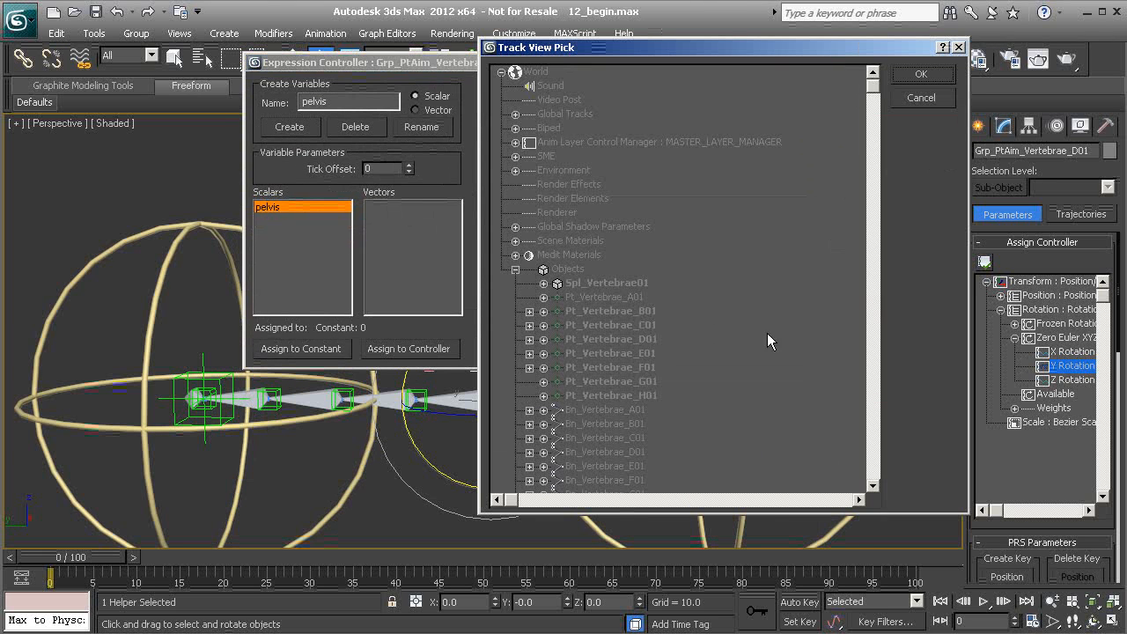
drag(872, 88, 877, 284)
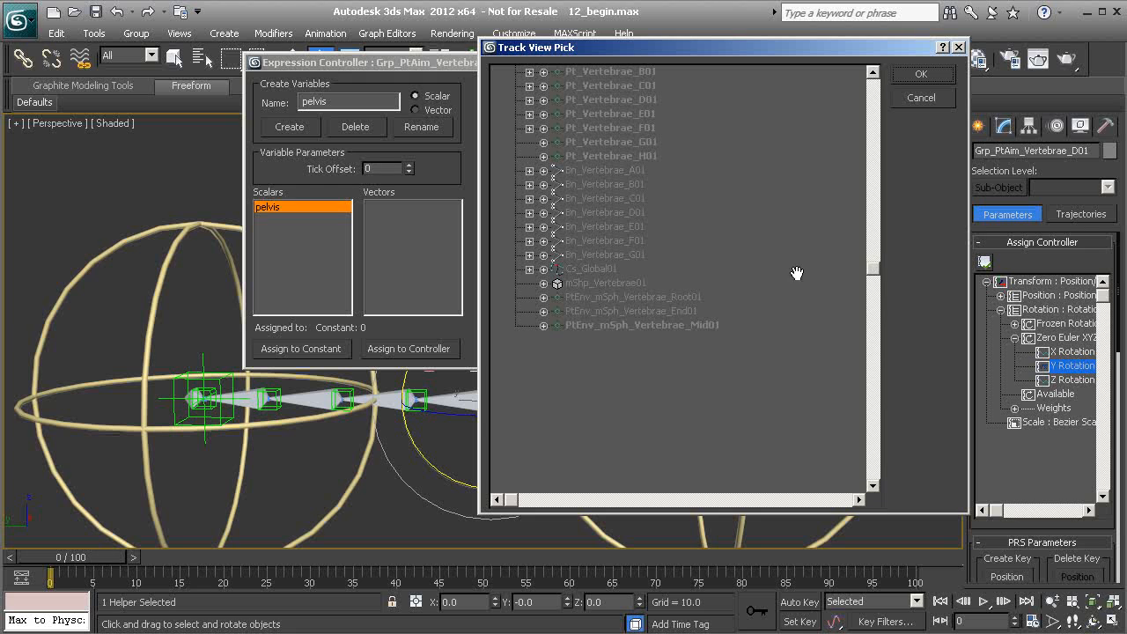
click(529, 269)
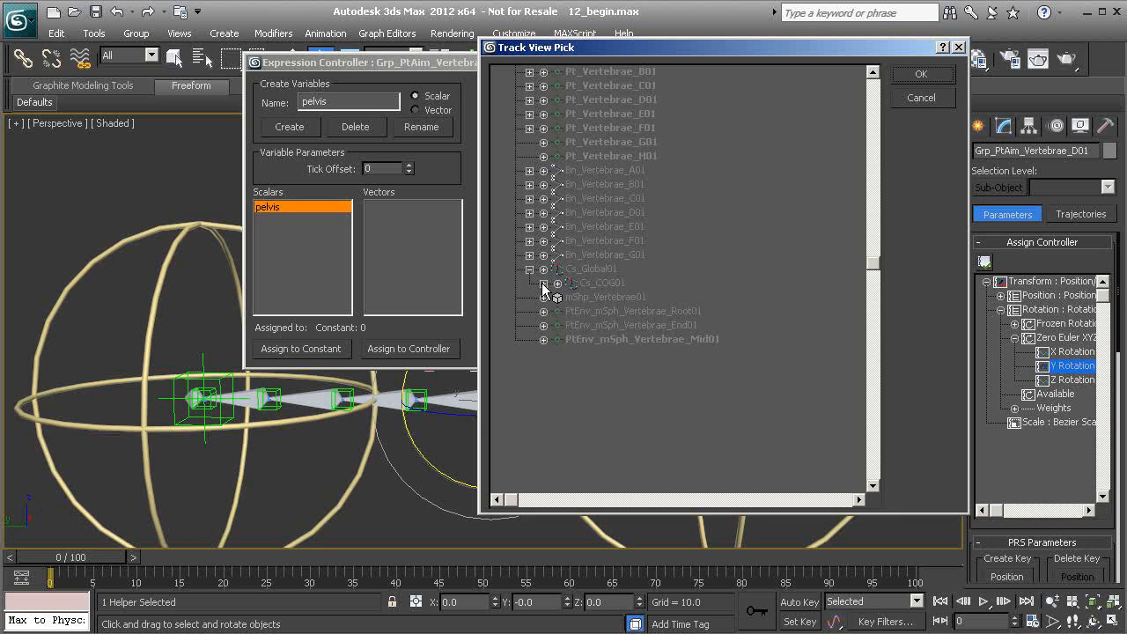
click(543, 283)
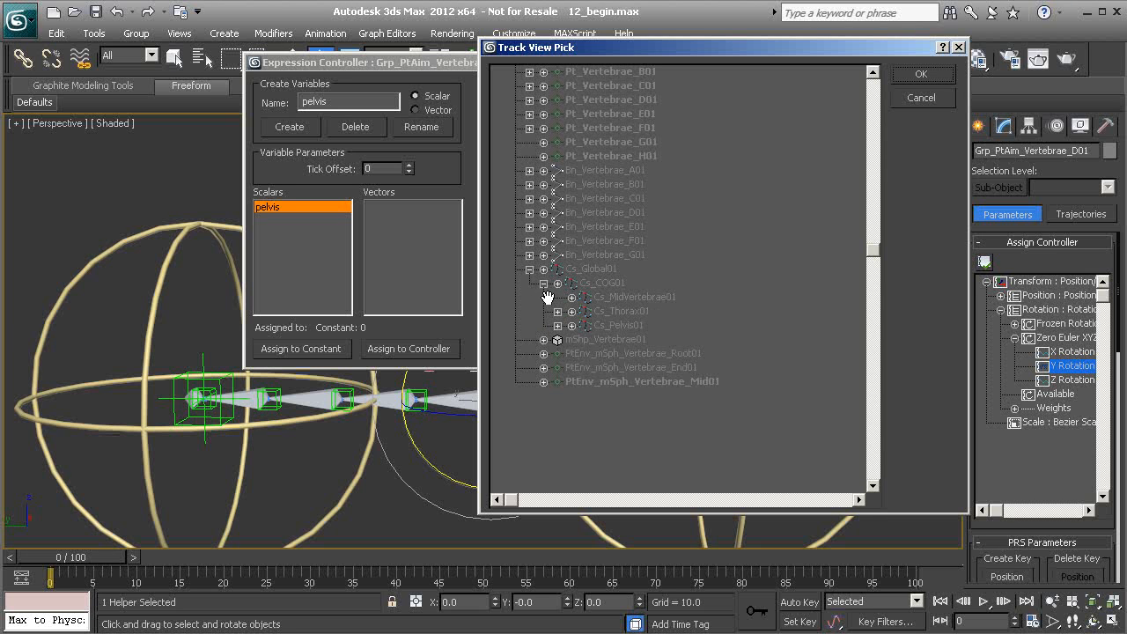
click(571, 326)
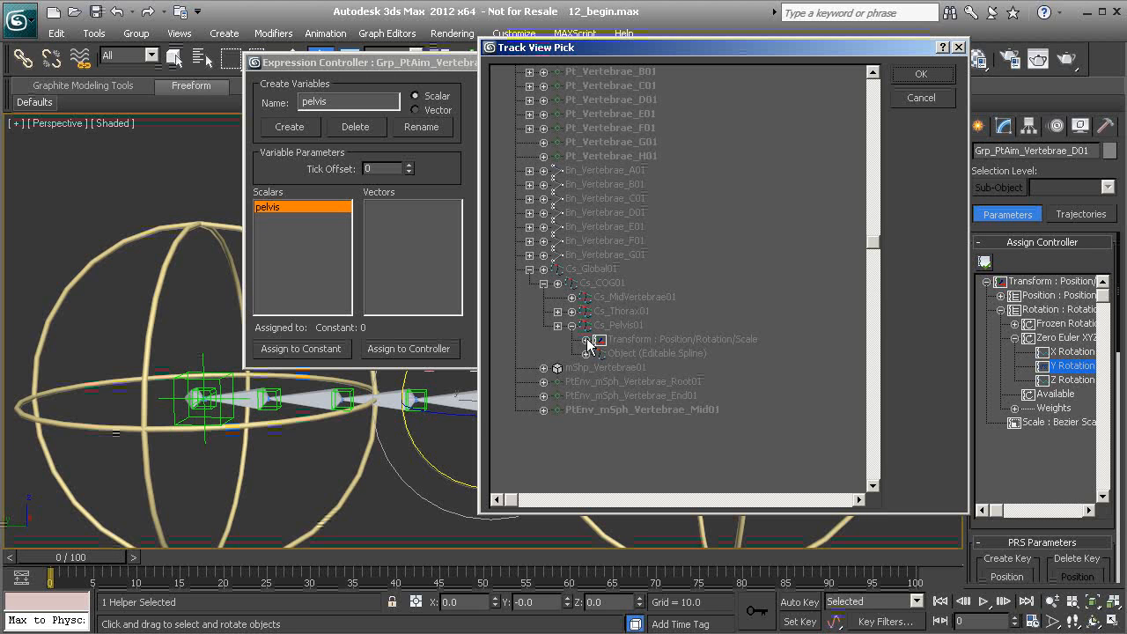
click(586, 340)
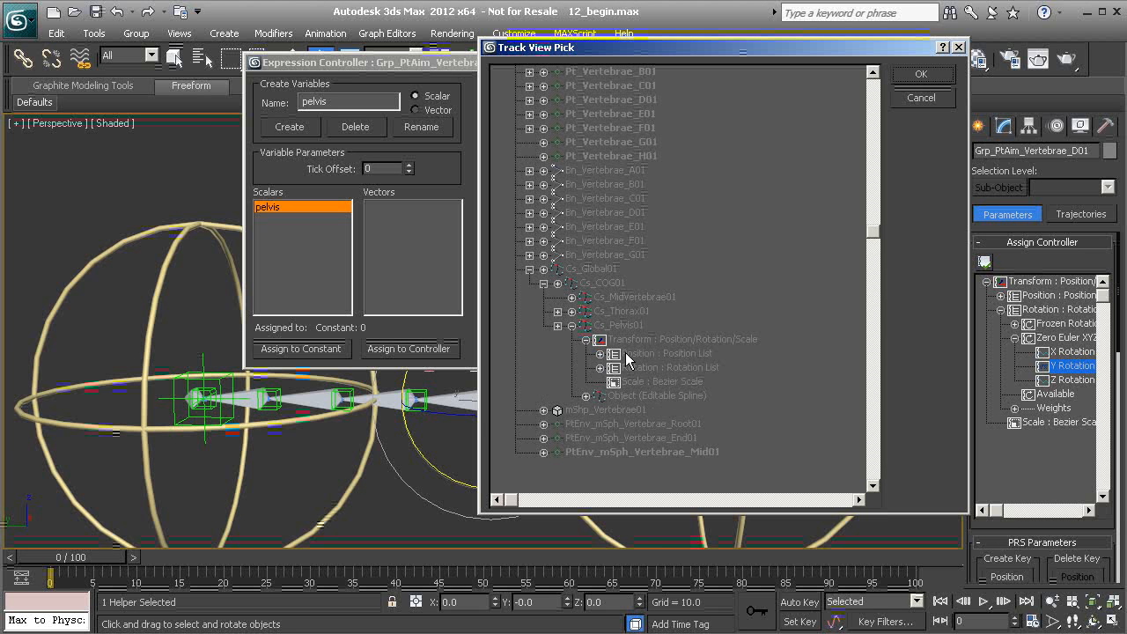
click(600, 368)
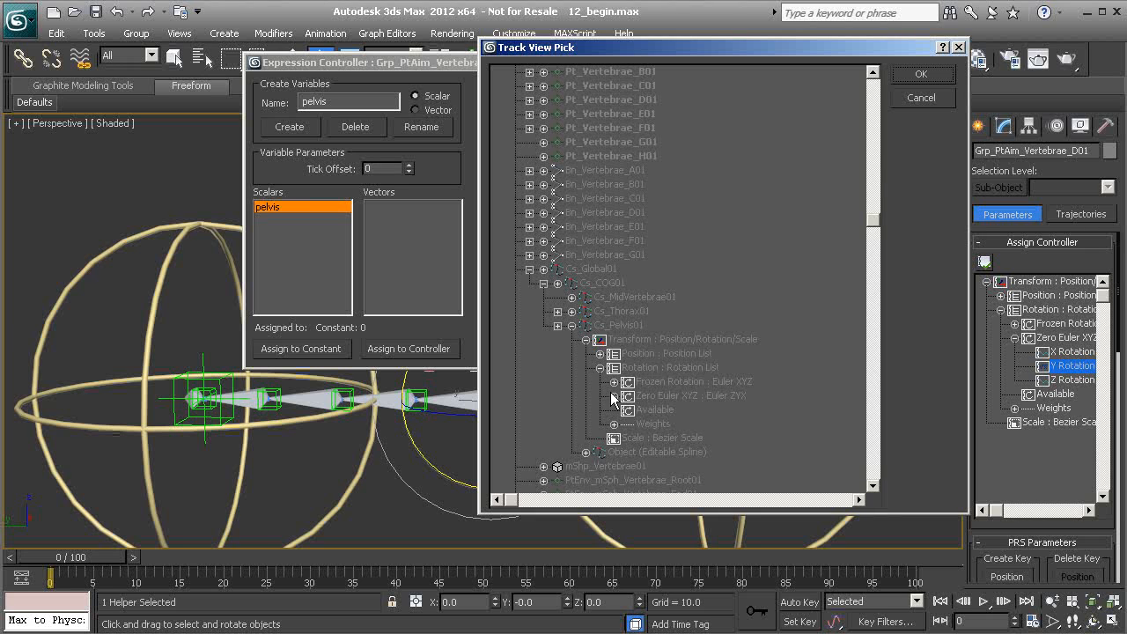
click(613, 396)
click(700, 410)
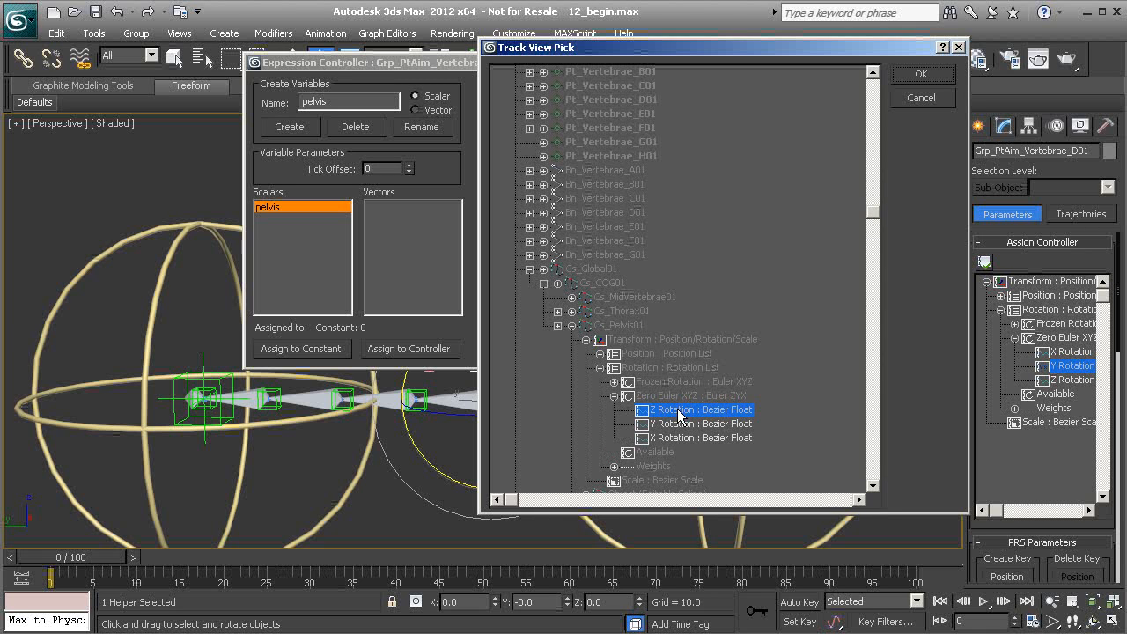
click(921, 74)
Create a second scalar expression variable named thorax.
click(335, 100)
double_click(338, 97)
text(th)
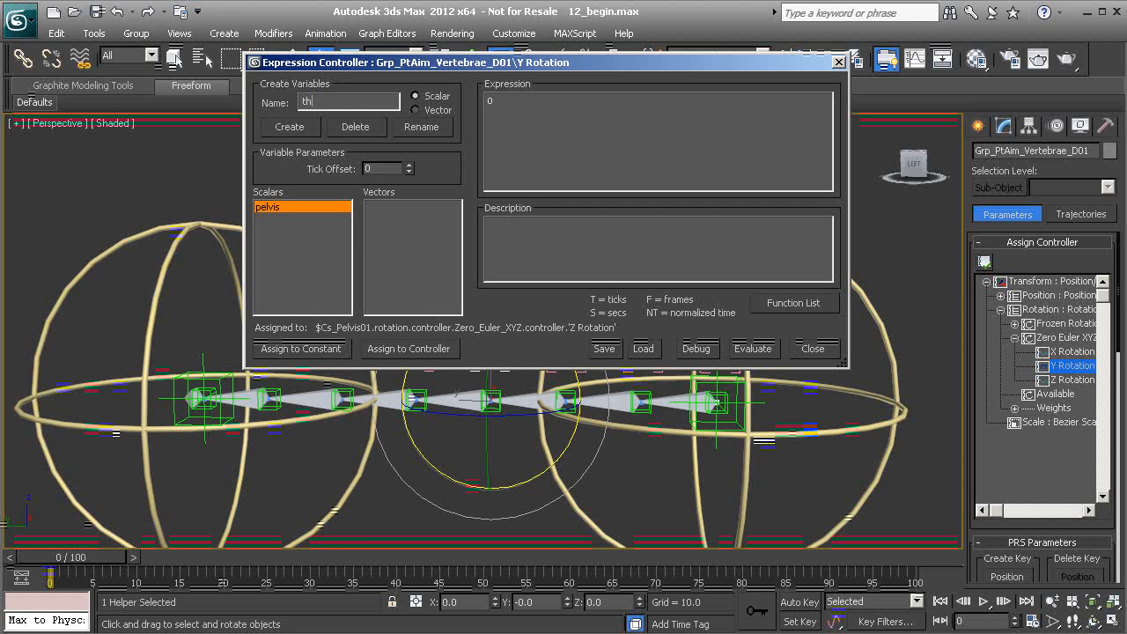
text(orax)
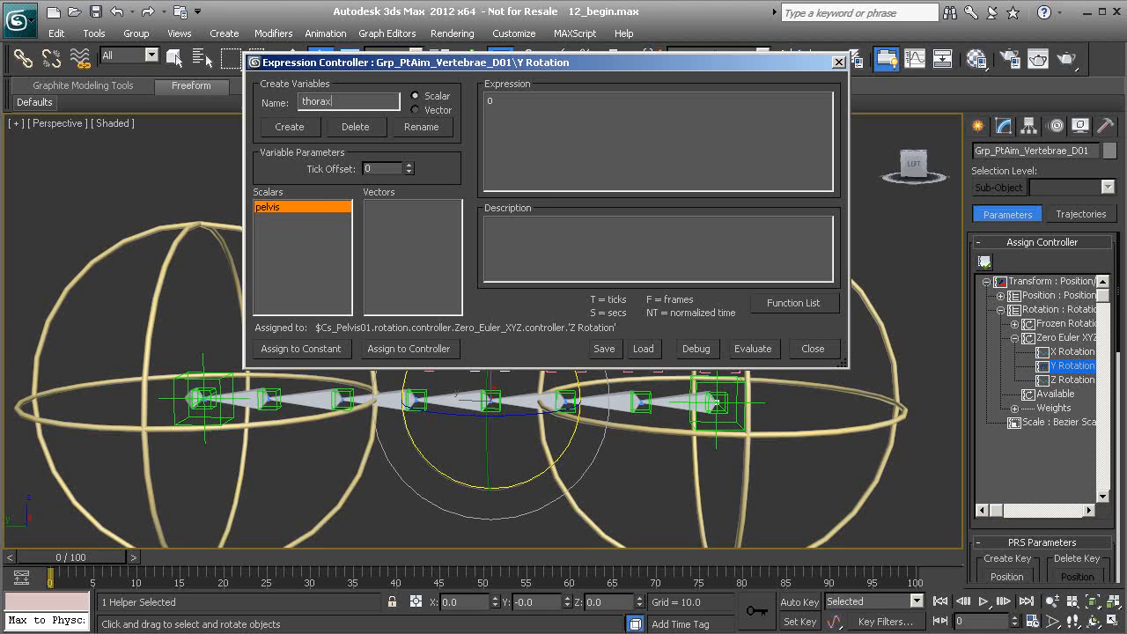
click(290, 131)
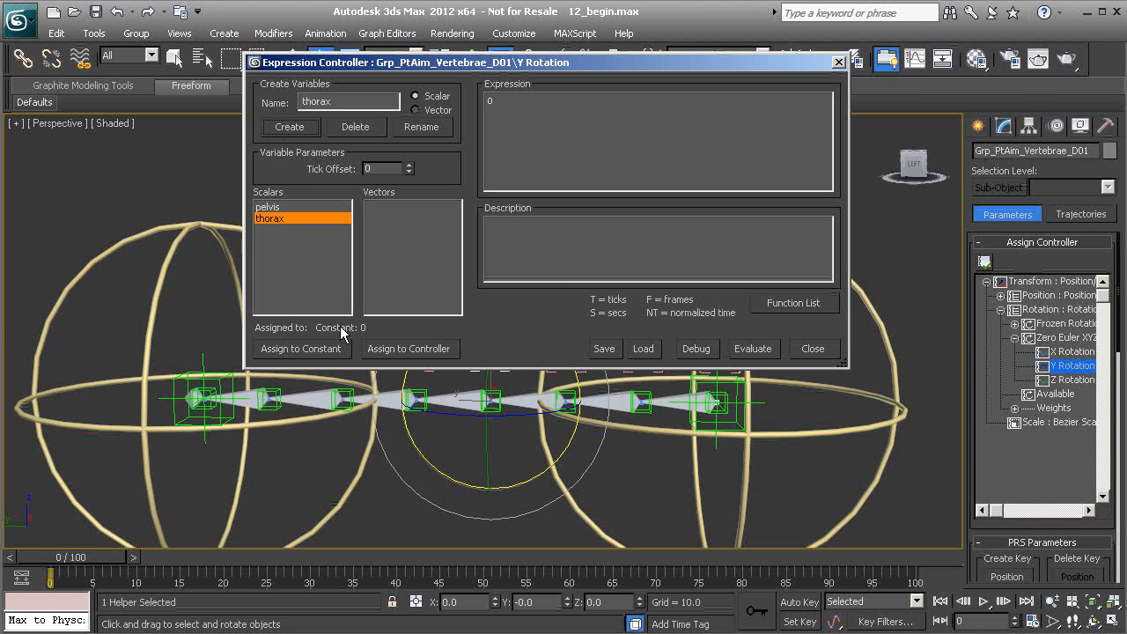
Assign the thorax variable to the Z Rotation track of Cs_Thorax01's Zero Euler XYZ rotation controller.
click(423, 357)
drag(873, 88, 852, 308)
scroll(574, 270, up, 5)
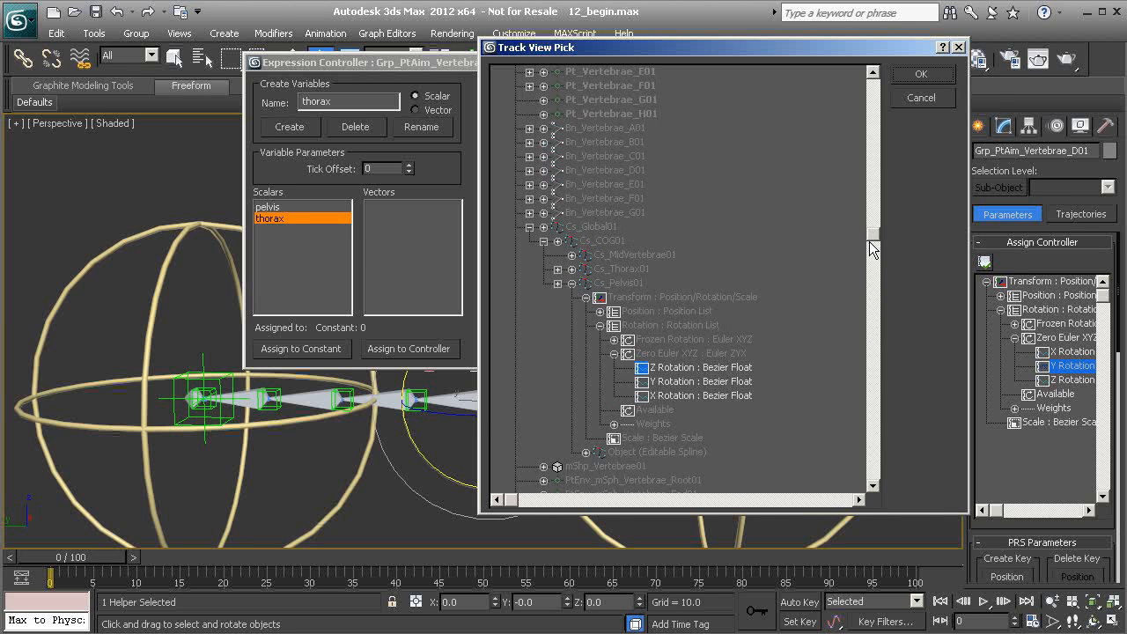
scroll(876, 240, down, 3)
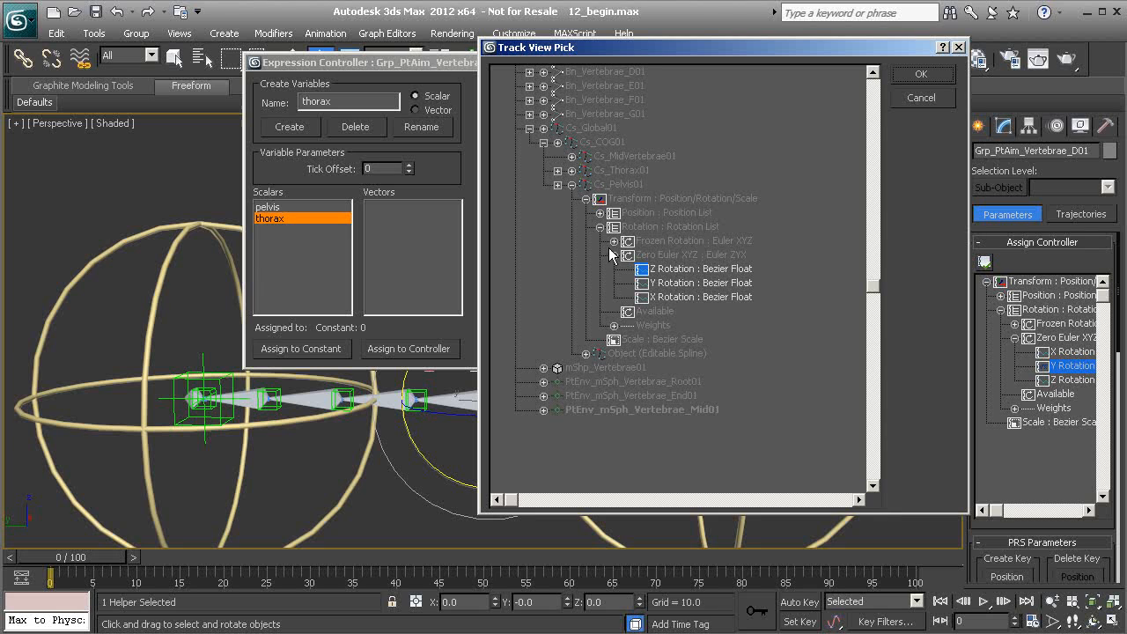
click(571, 184)
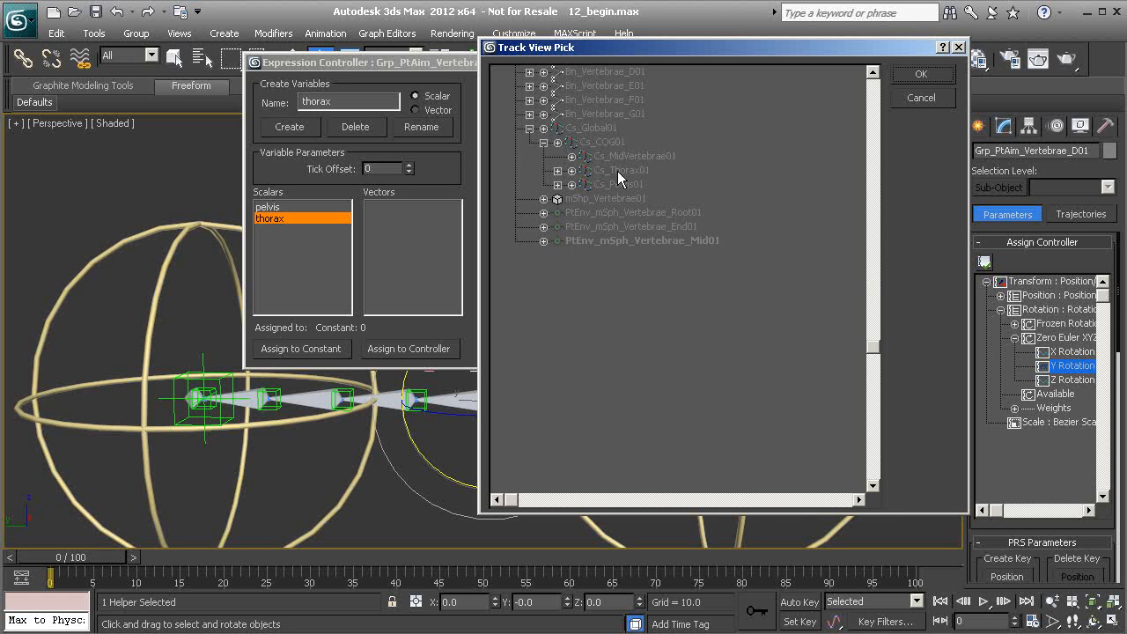
click(571, 170)
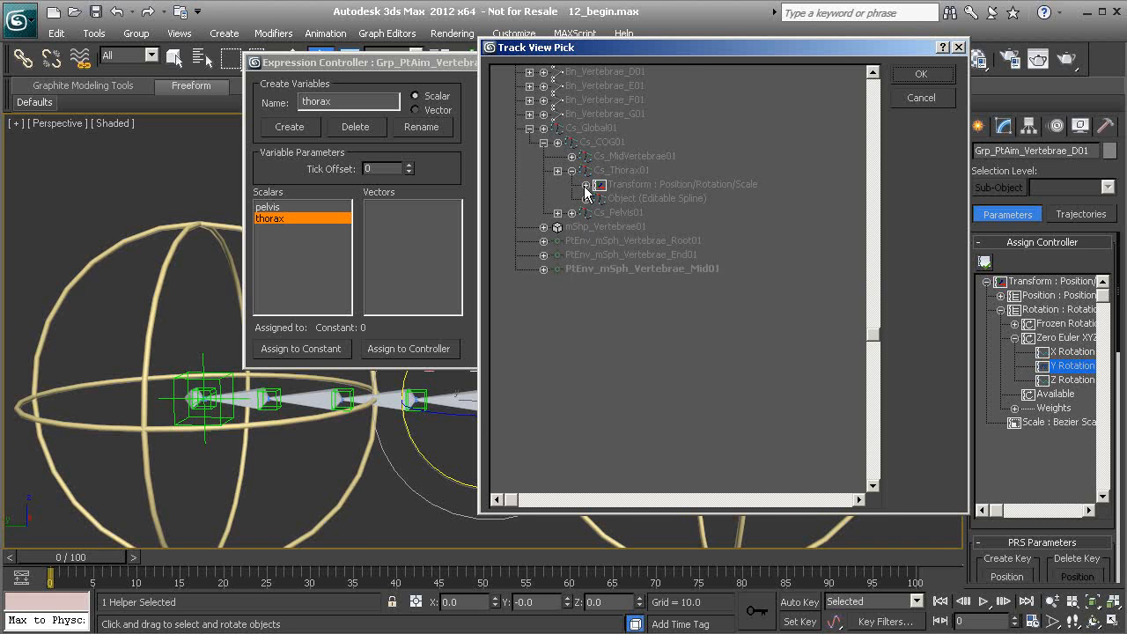
click(585, 185)
click(600, 213)
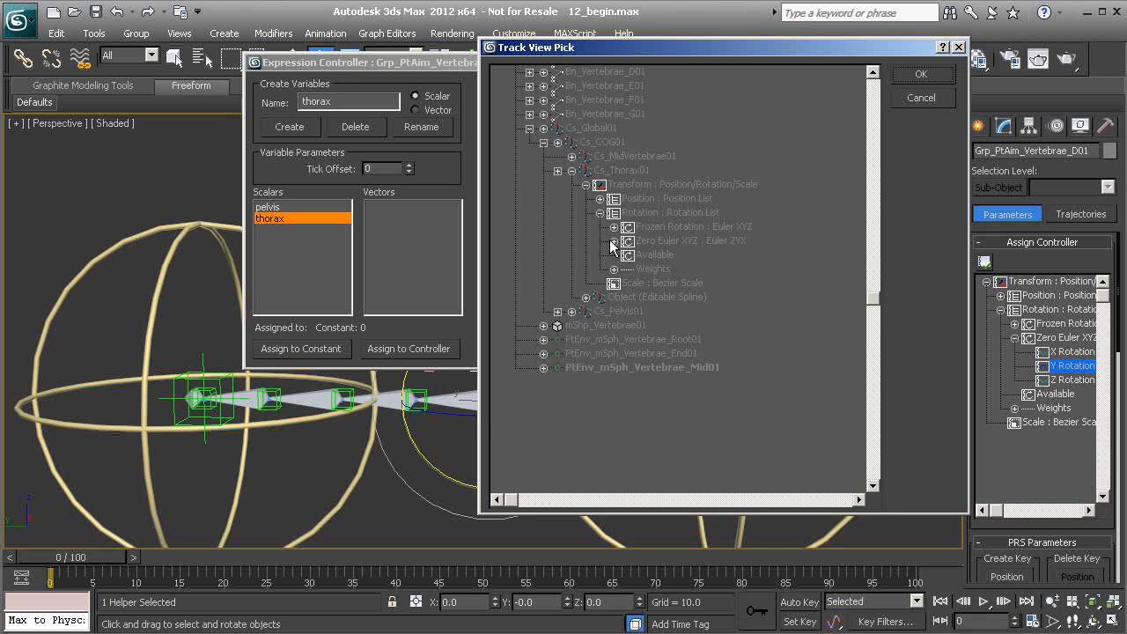
click(614, 240)
click(677, 255)
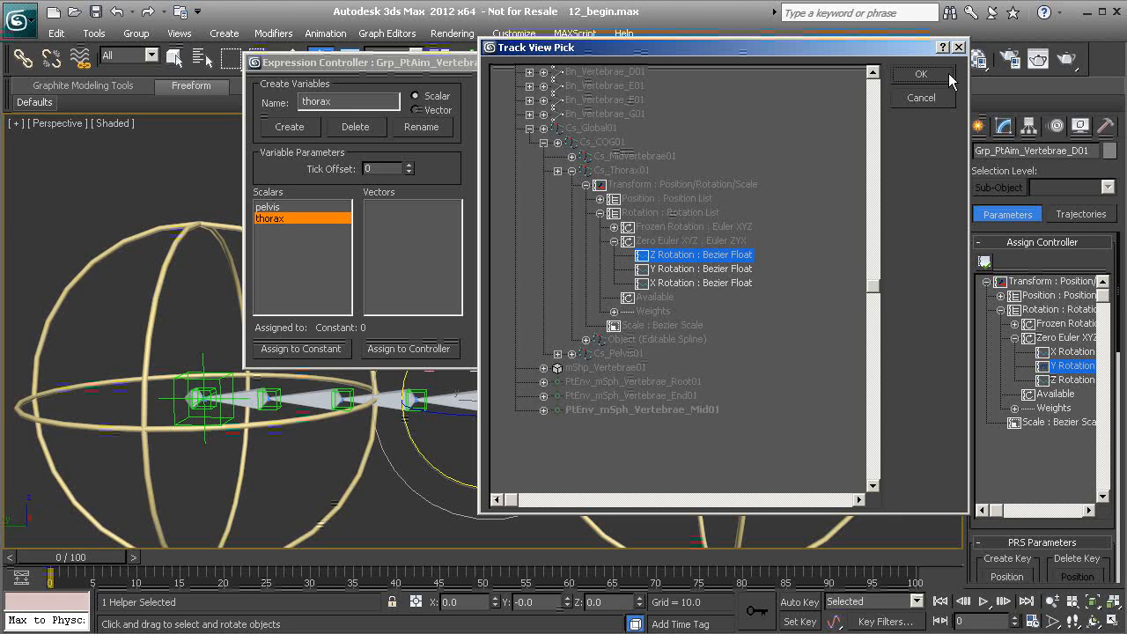
click(920, 74)
Replace the expression with (pelvis + thorax) / 2 and open the debug window to check it.
drag(595, 74, 510, 444)
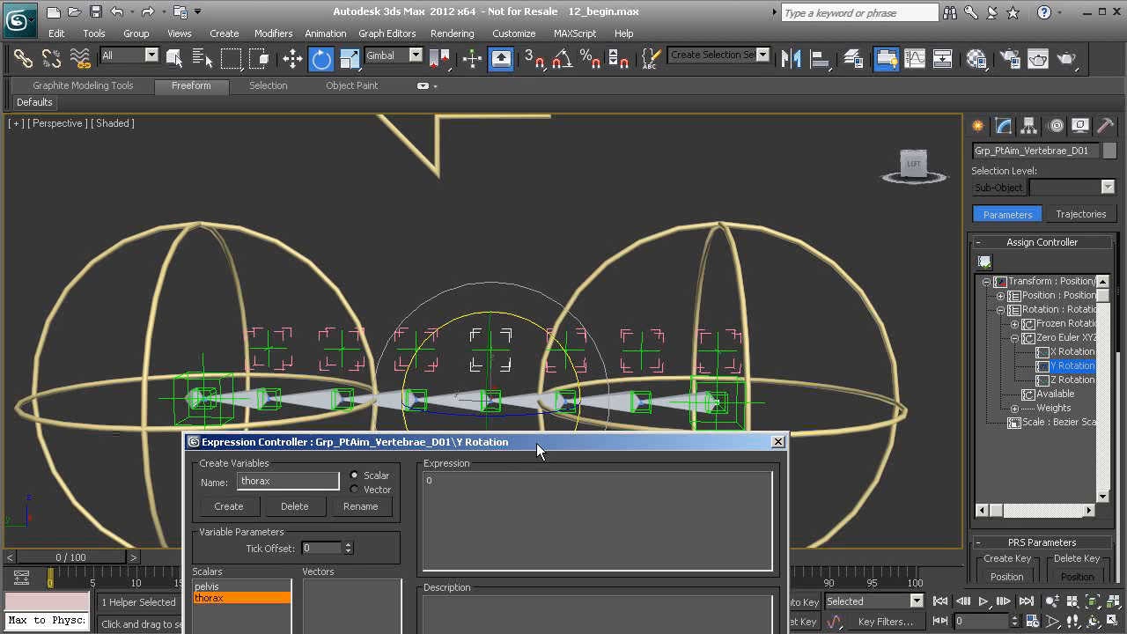
drag(500, 443, 538, 296)
double_click(474, 329)
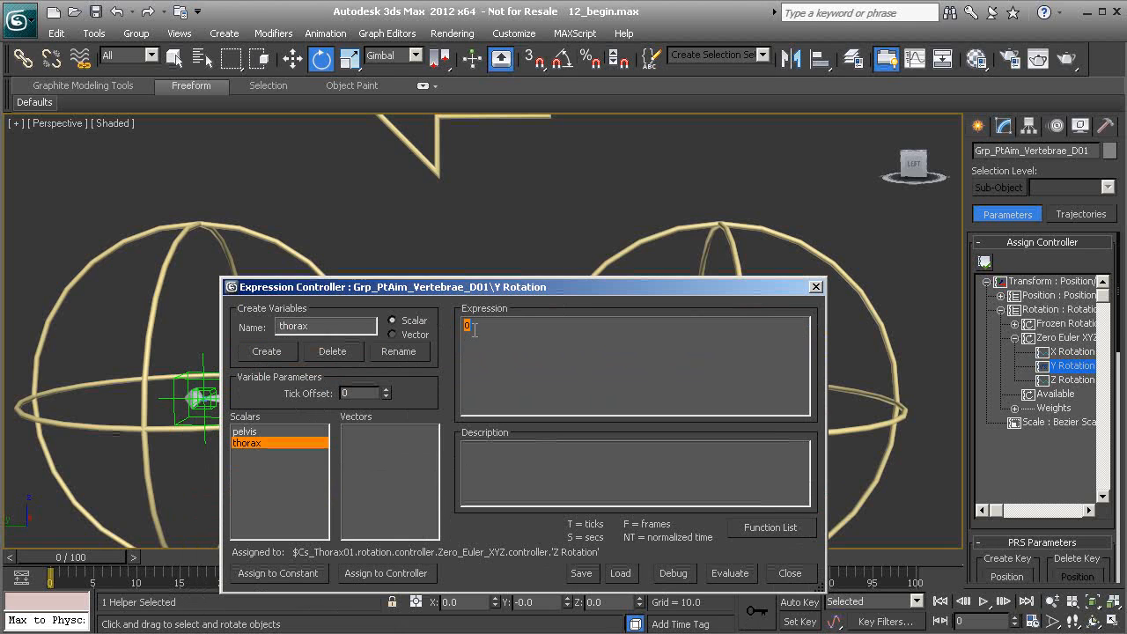
text(pe)
text(()
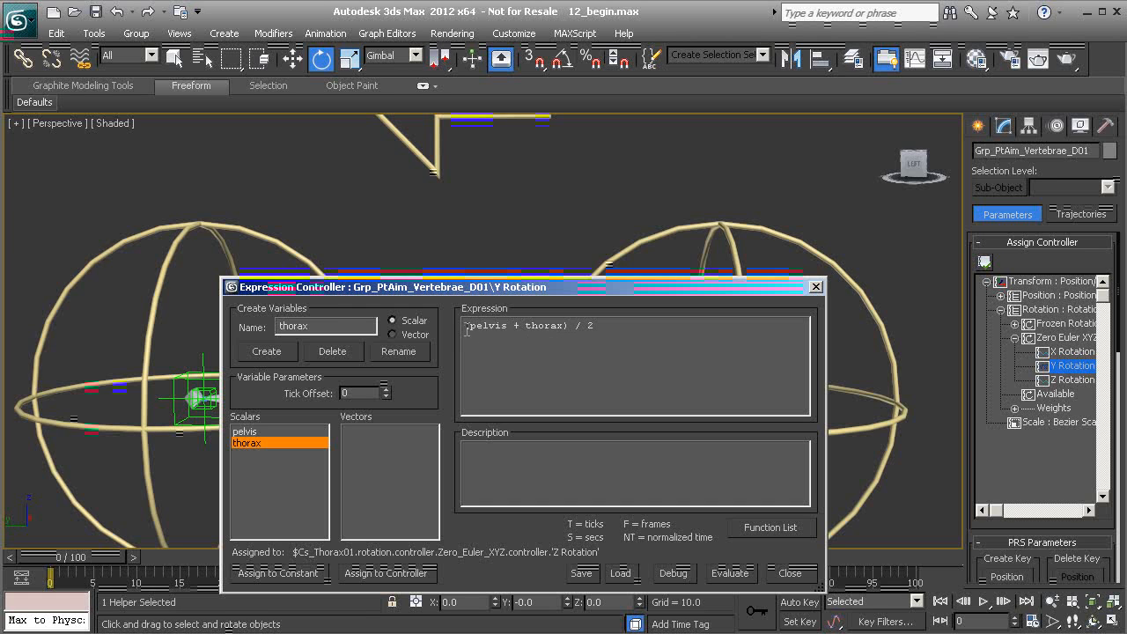
drag(468, 330, 569, 333)
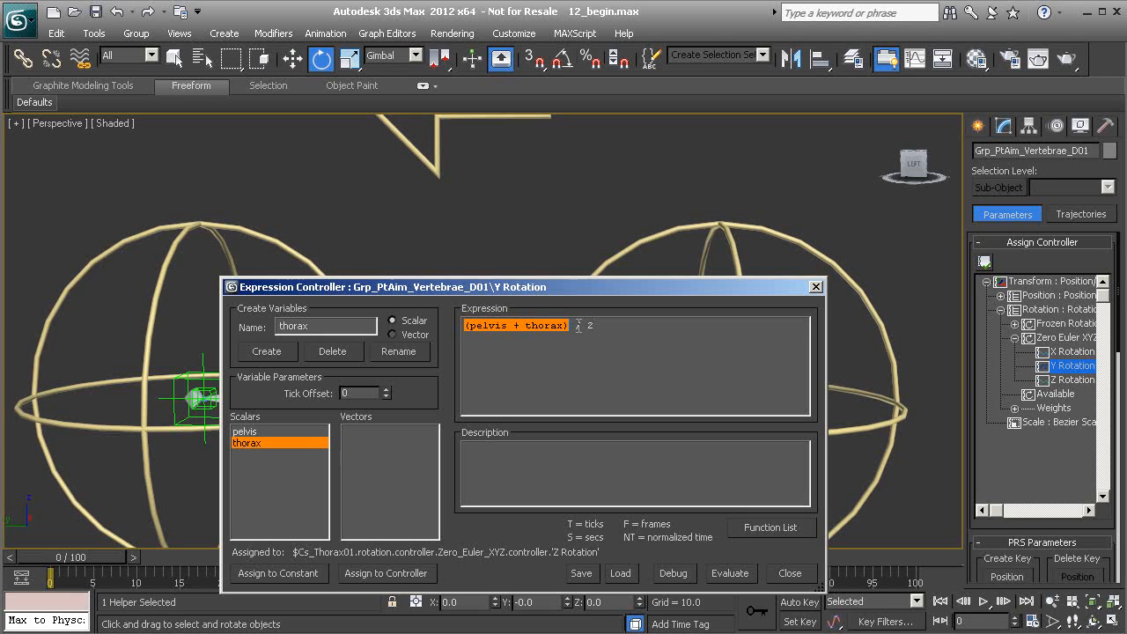
click(497, 324)
drag(471, 326, 572, 332)
click(593, 331)
double_click(604, 327)
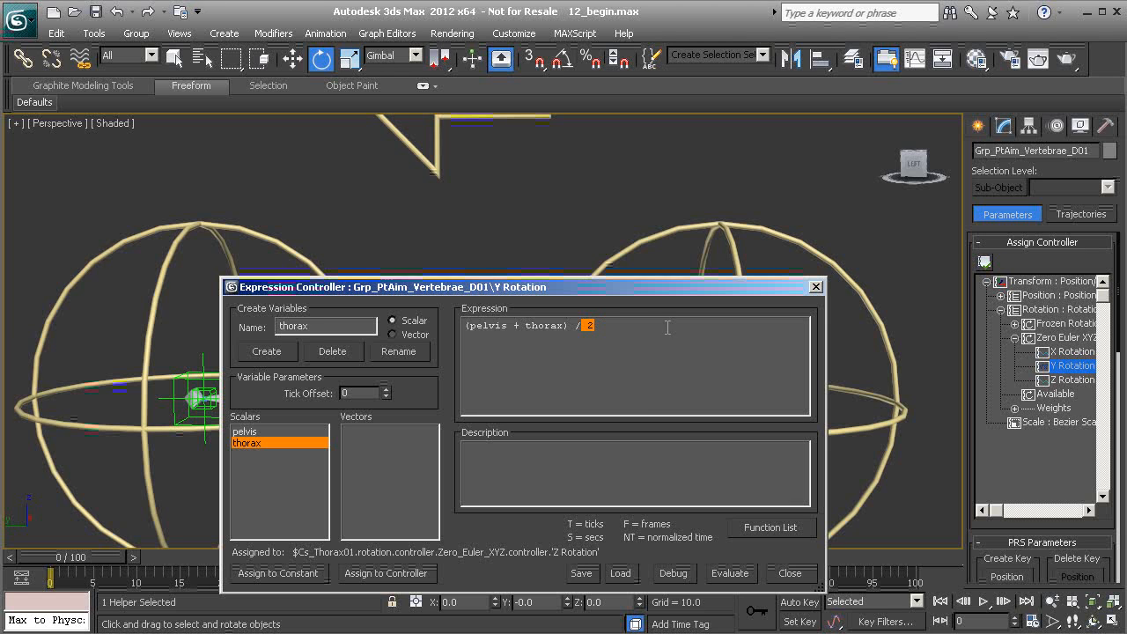
click(675, 573)
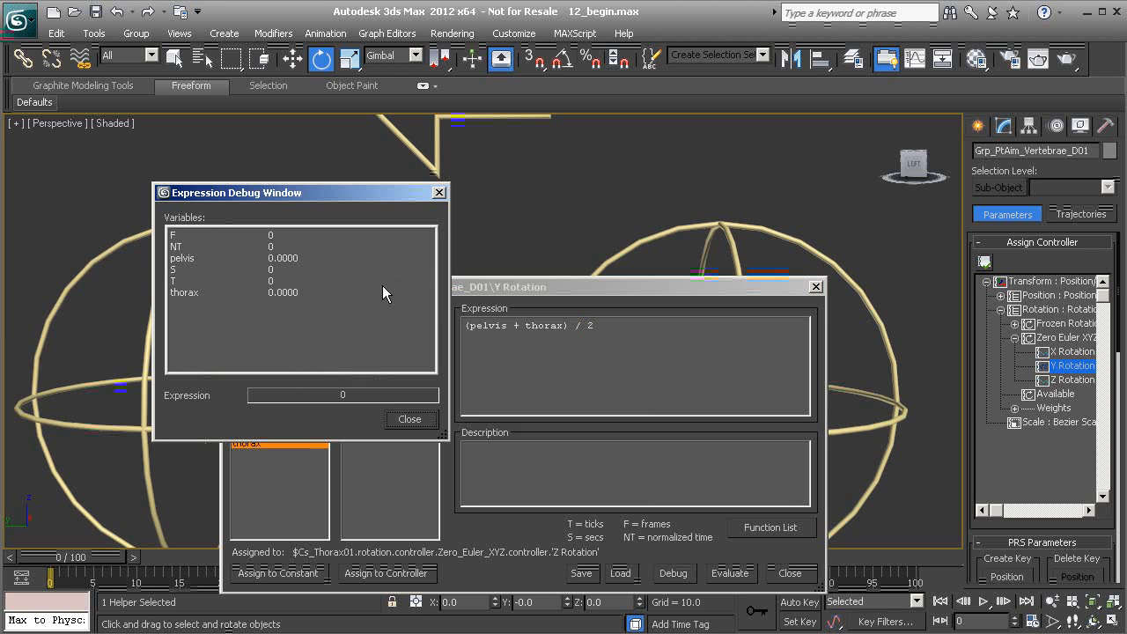
Close the debug window, evaluate the expression and close the Expression Controller dialog.
click(406, 427)
click(738, 573)
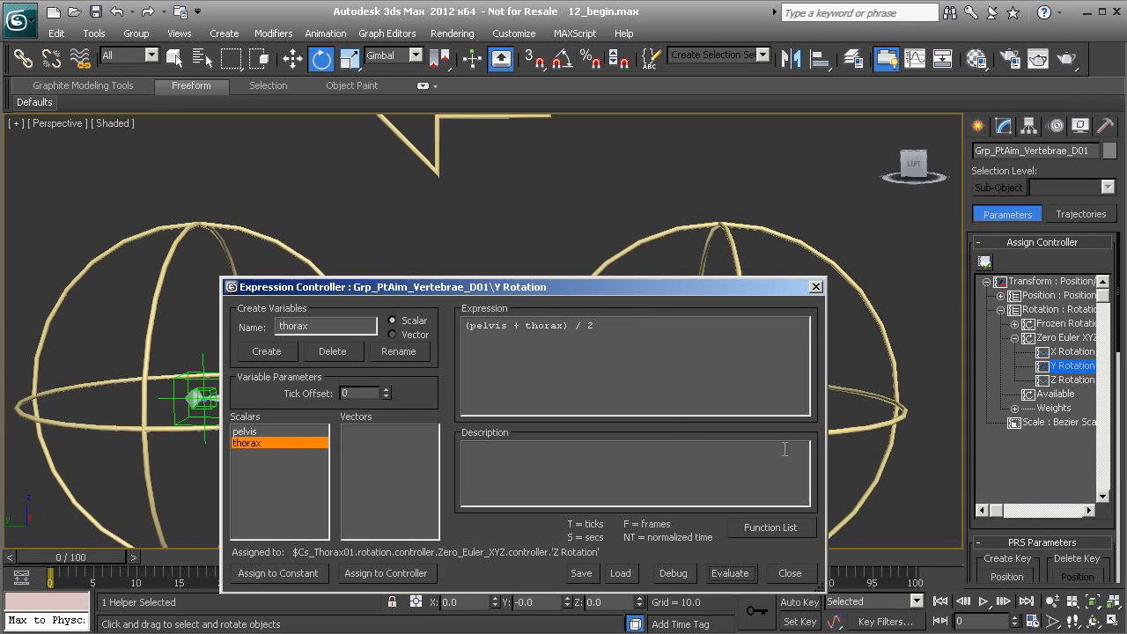
click(817, 286)
Rotate the pelvis and thorax controls to test how the vertebra aim helpers follow them.
click(709, 249)
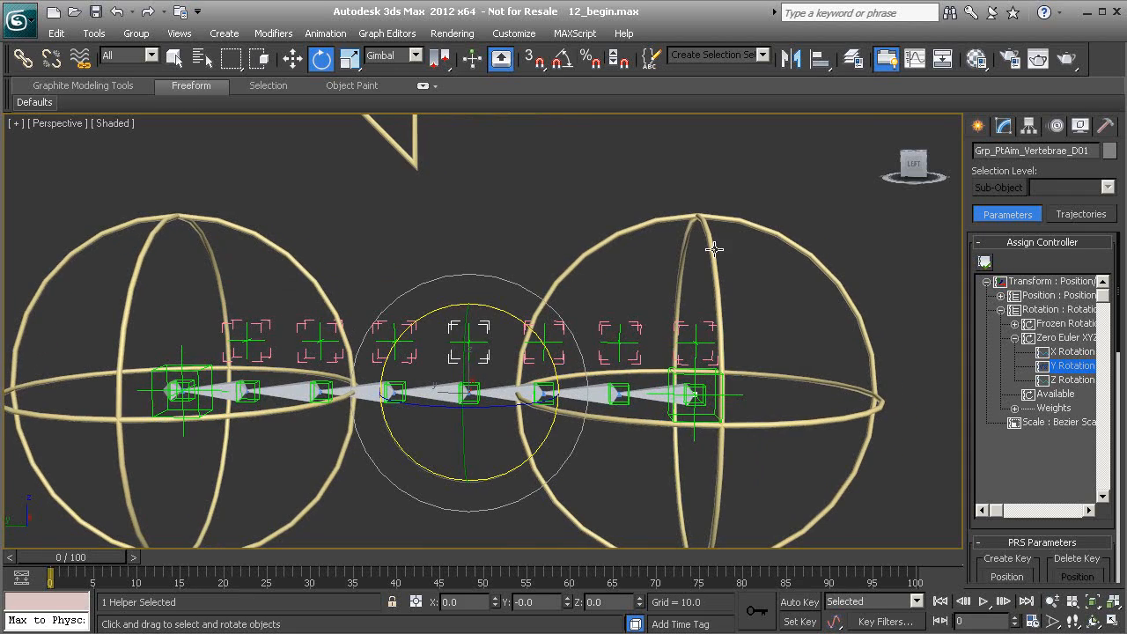
drag(728, 278, 630, 429)
click(293, 220)
drag(244, 278, 435, 267)
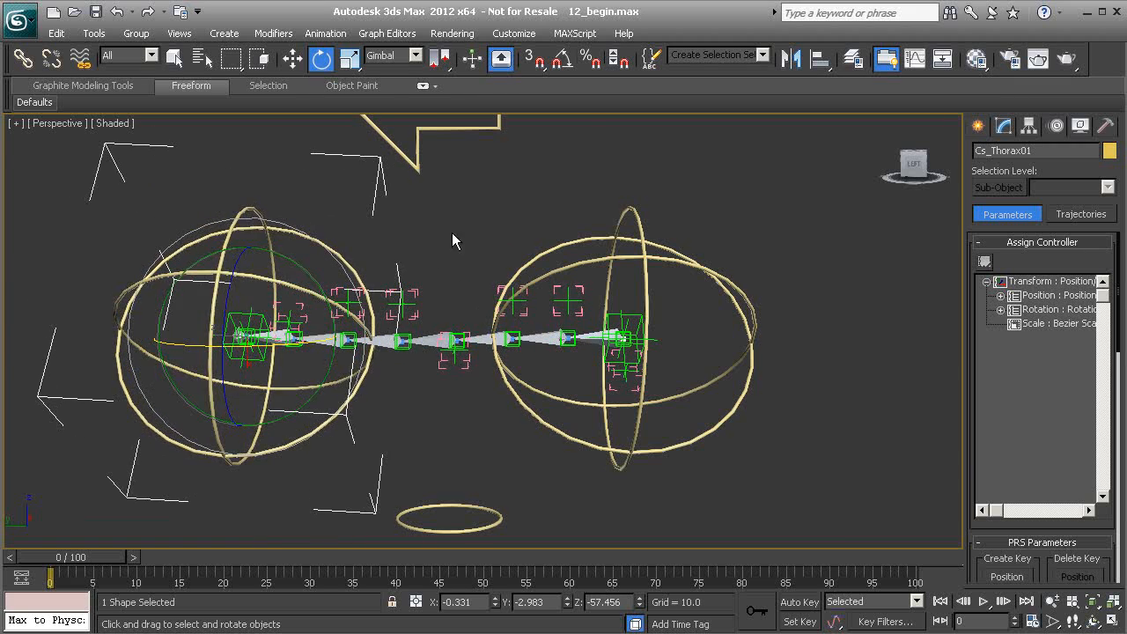
Reset the thorax and pelvis controls with Transform To Zero.
right_click(461, 204)
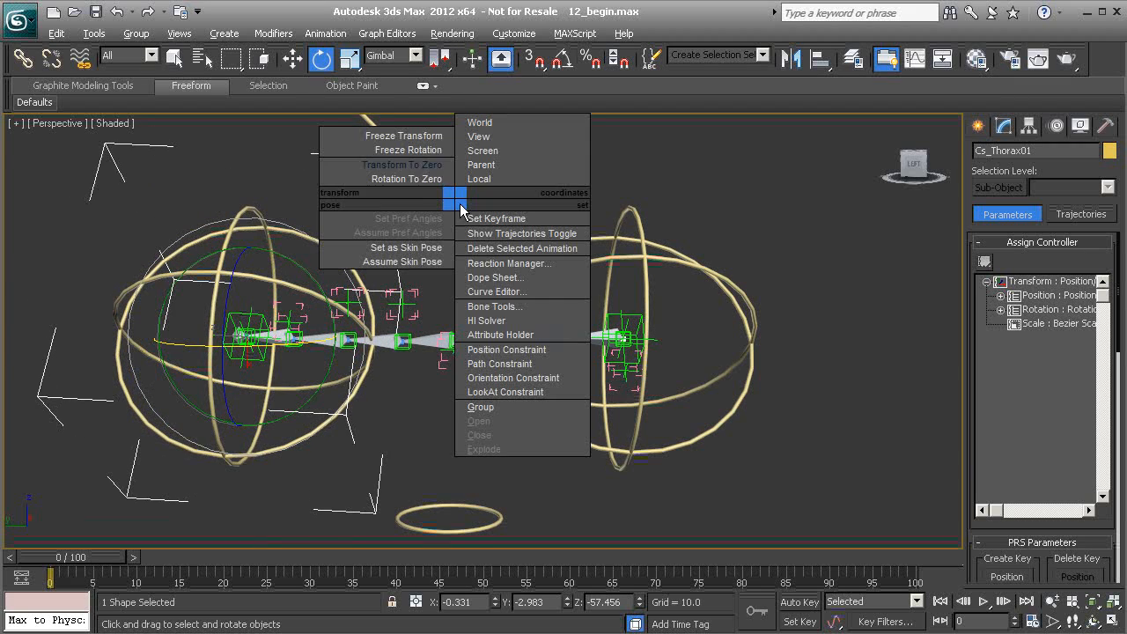
click(407, 165)
click(655, 252)
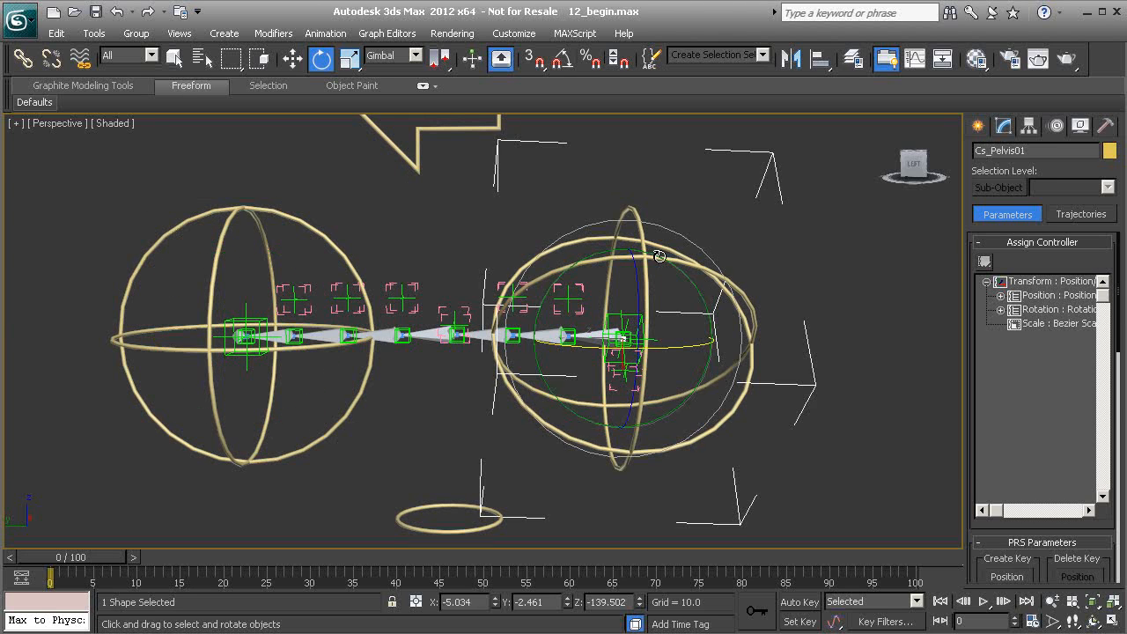
right_click(801, 204)
click(755, 178)
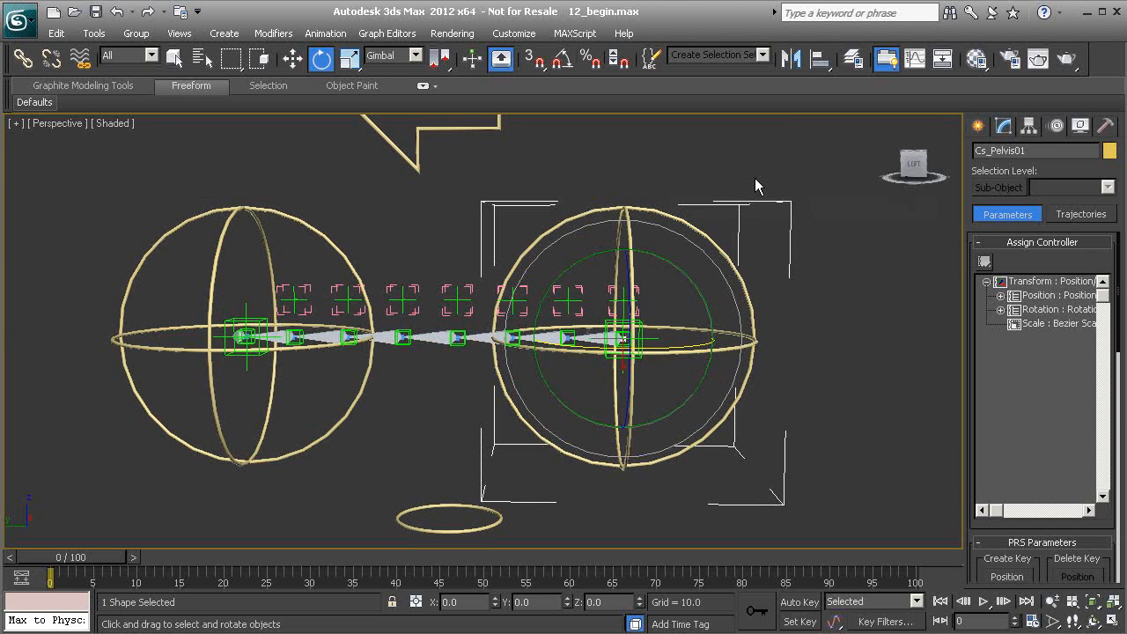
click(415, 228)
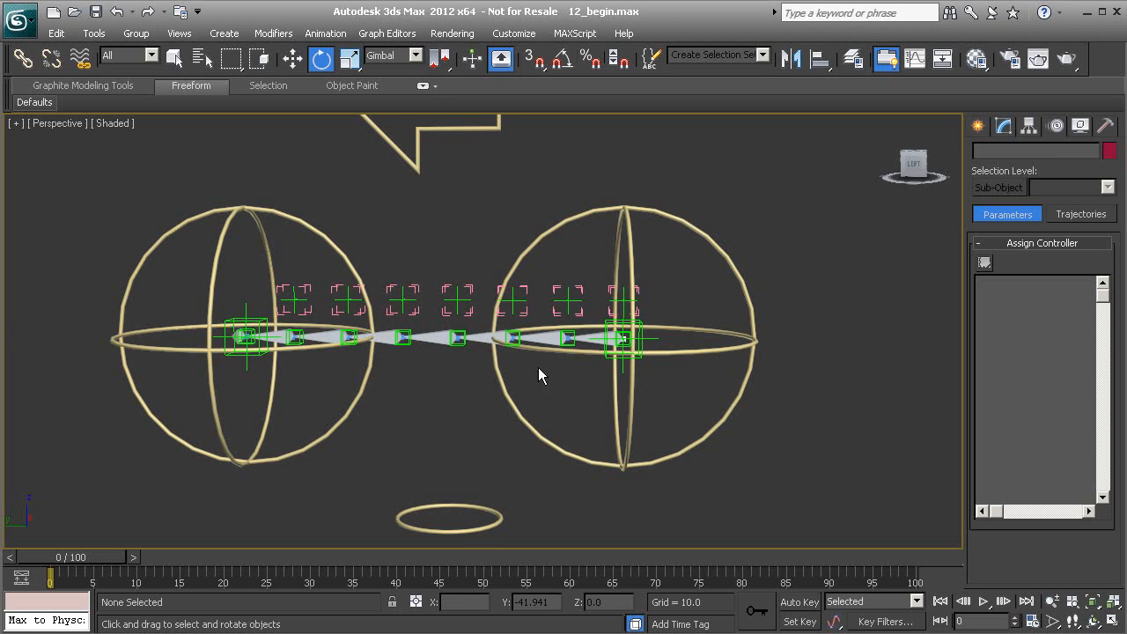
middle_drag(381, 312, 378, 327)
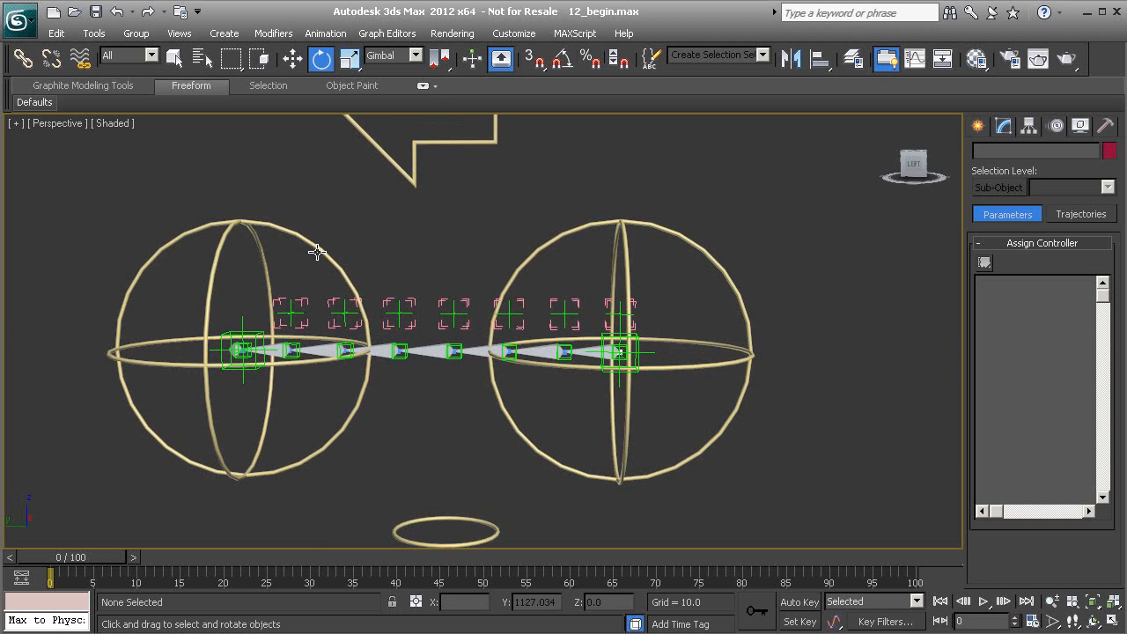